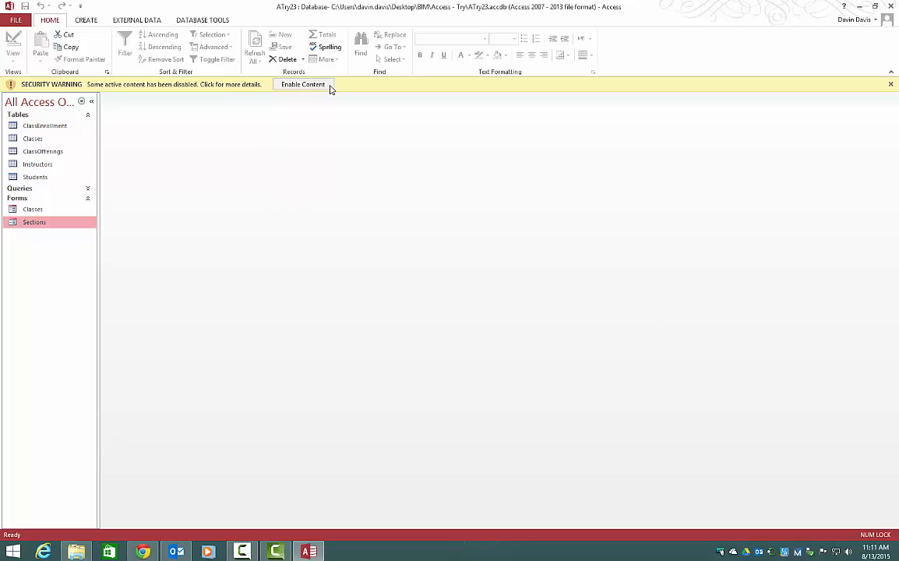
# Enable the database's disabled content and create a basic report from the Classes table.
pyautogui.click(301, 85)
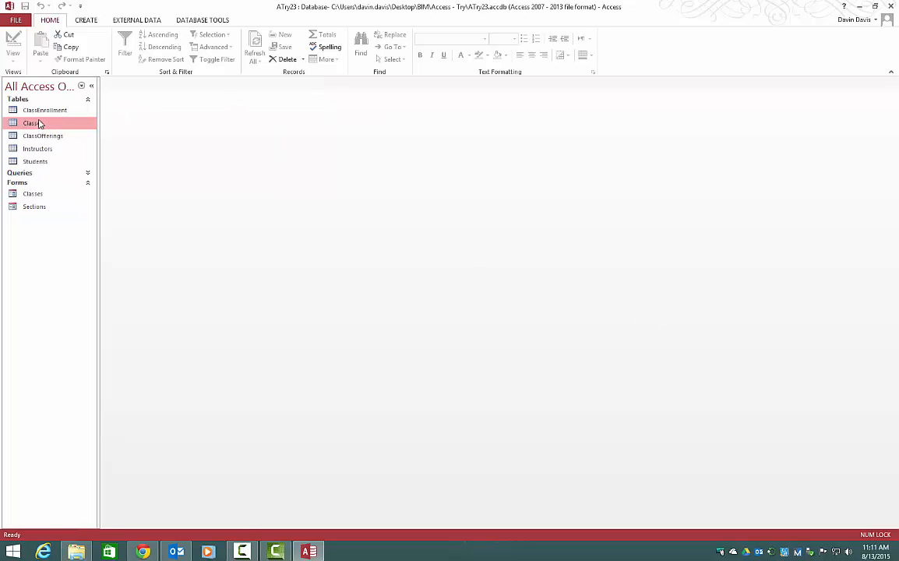
pyautogui.click(75, 20)
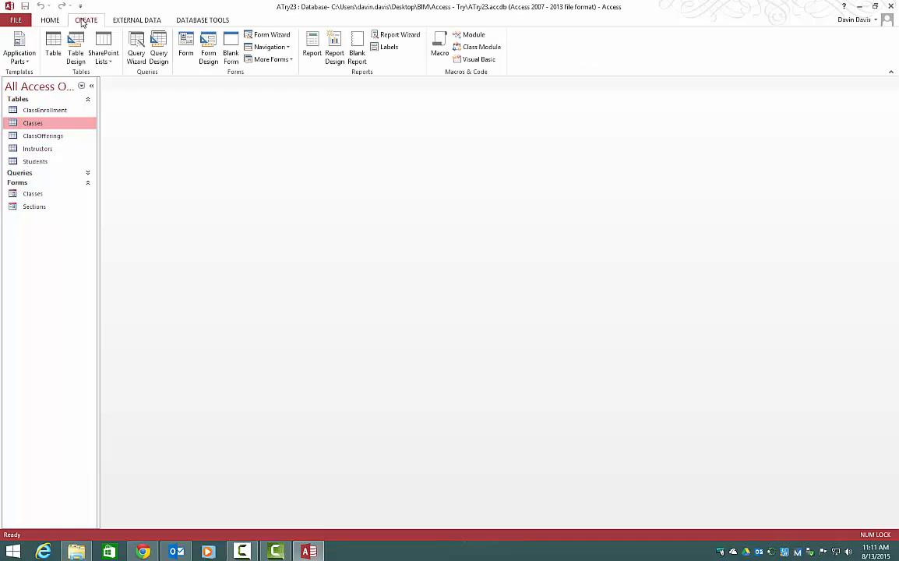
pyautogui.click(312, 51)
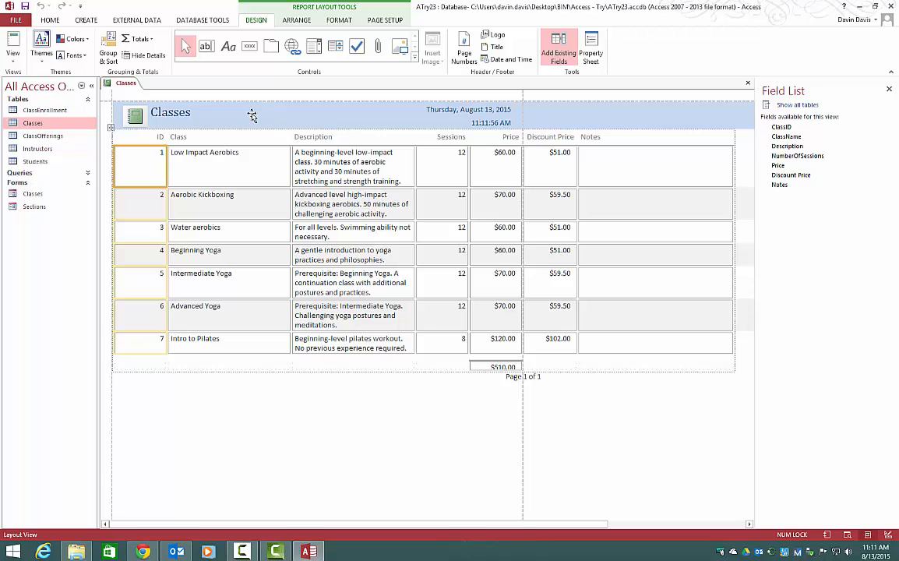
# View the Classes report in Report View, return to Layout View and select its Class and ID columns in turn.
pyautogui.rightClick(122, 86)
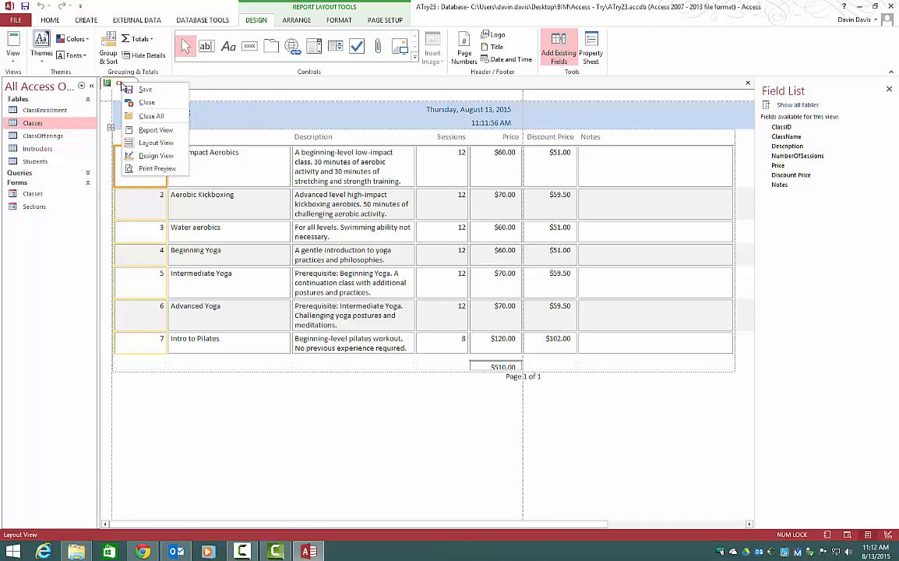
pyautogui.click(130, 128)
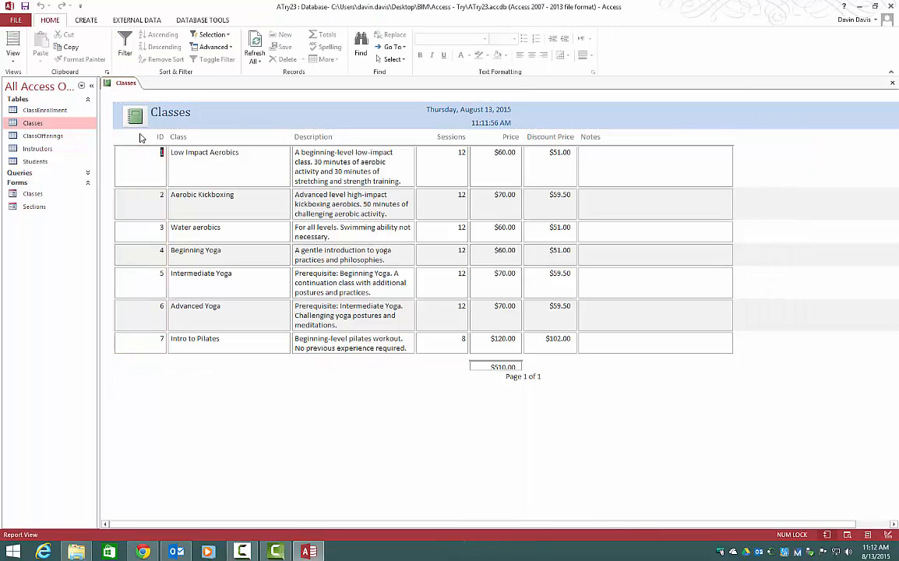
pyautogui.rightClick(122, 84)
pyautogui.click(132, 142)
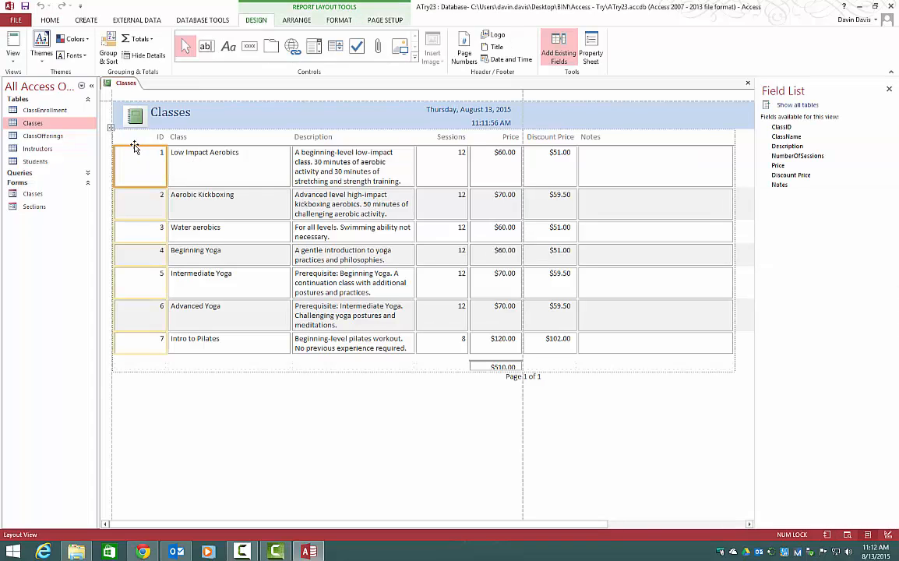
pyautogui.click(211, 161)
pyautogui.click(156, 164)
pyautogui.click(204, 167)
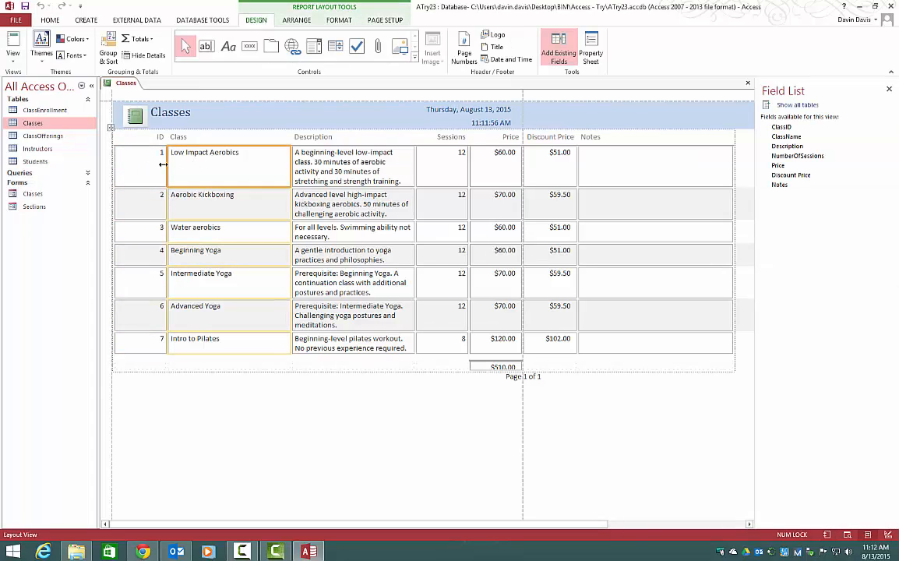
pyautogui.click(158, 165)
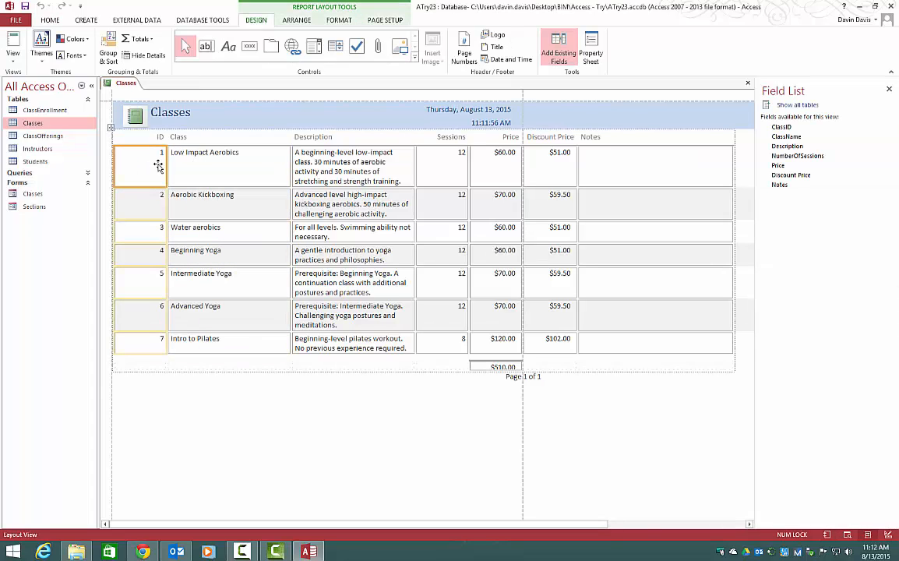
# Examine the Classes report in Design View and Print Preview, viewing its second page and returning to the first.
pyautogui.rightClick(122, 85)
pyautogui.click(144, 166)
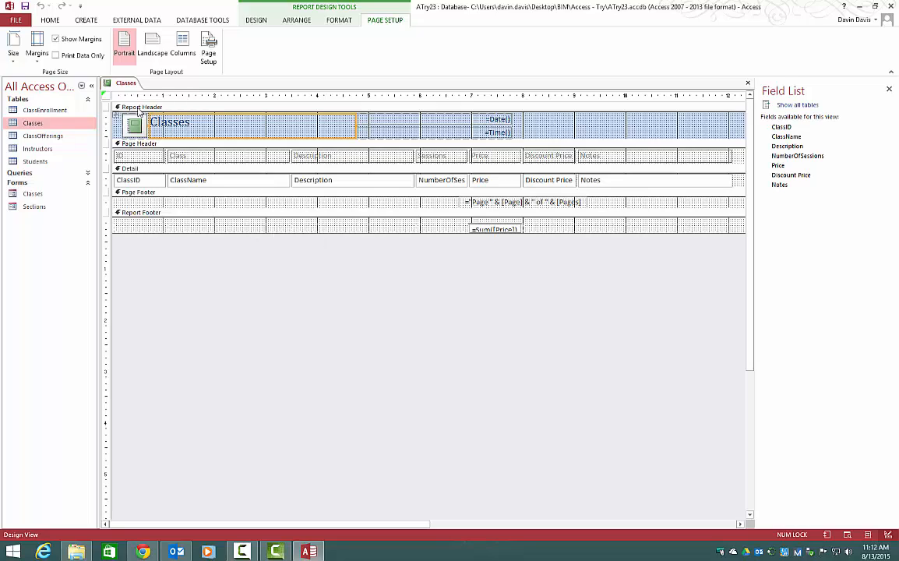
pyautogui.rightClick(118, 82)
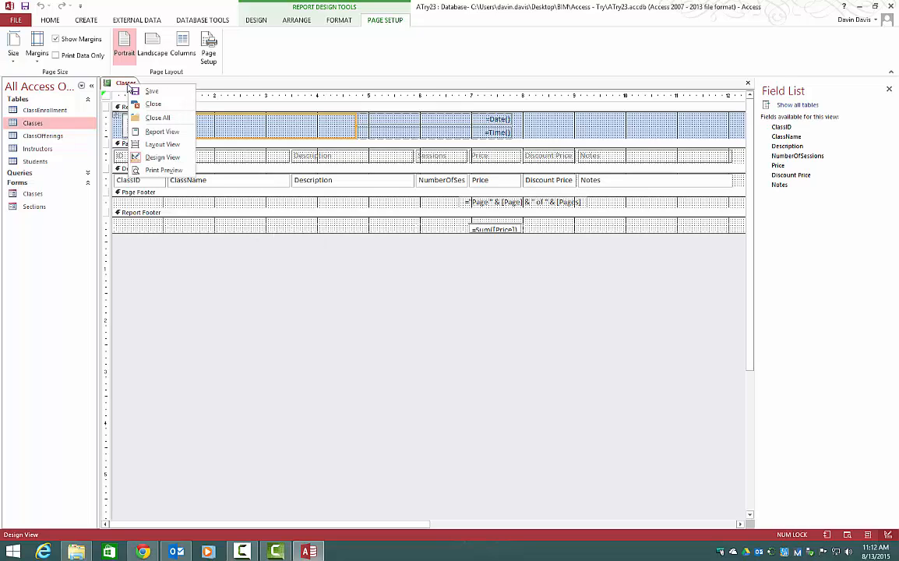
pyautogui.click(159, 170)
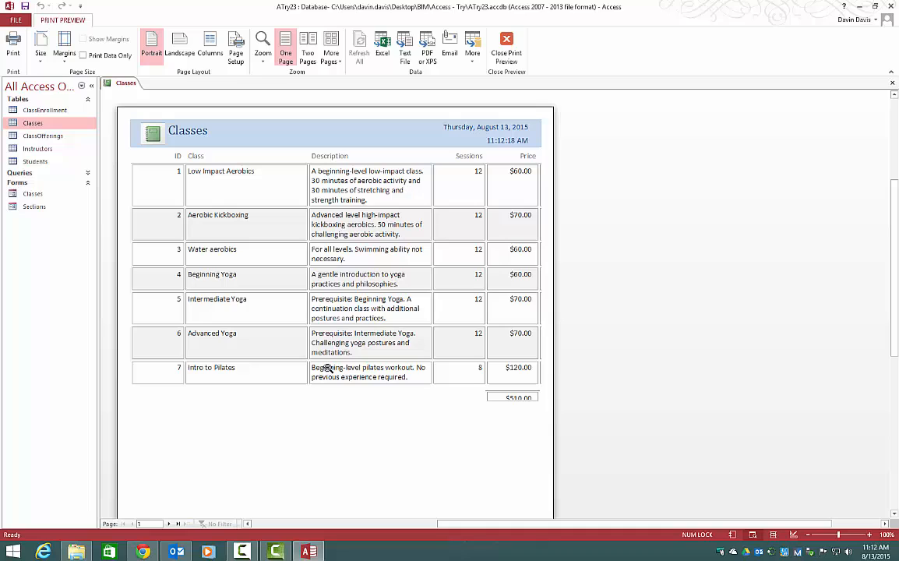
pyautogui.click(168, 523)
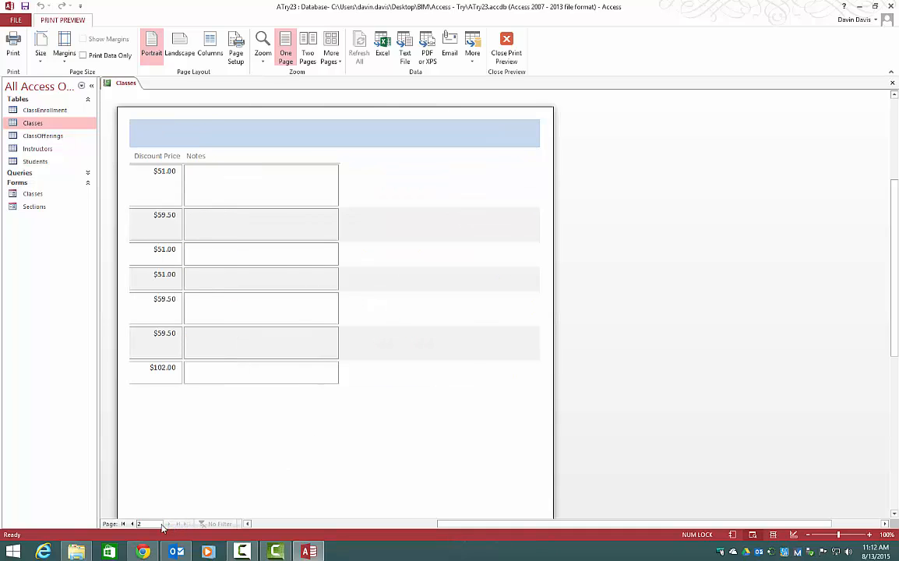
pyautogui.click(123, 523)
# Close the Classes report without saving its design.
pyautogui.rightClick(121, 87)
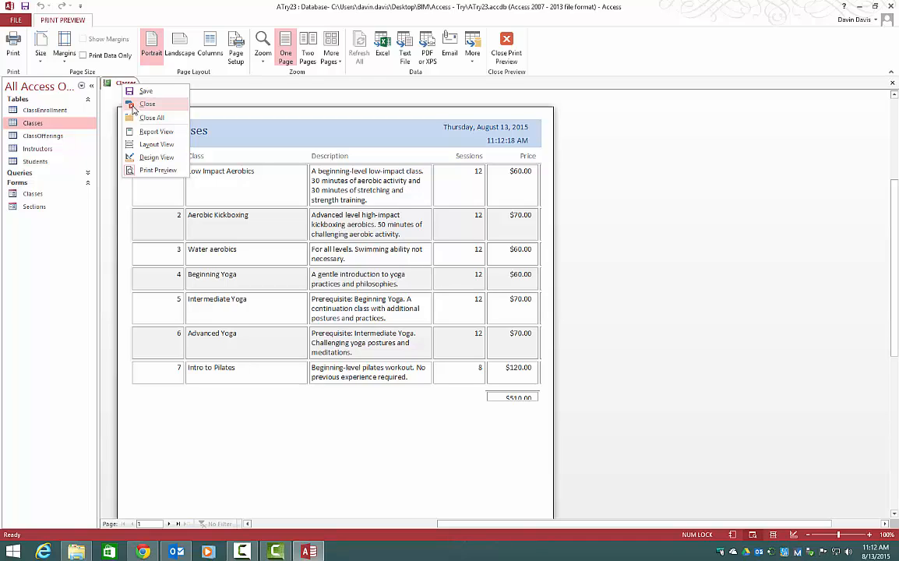
pyautogui.click(147, 104)
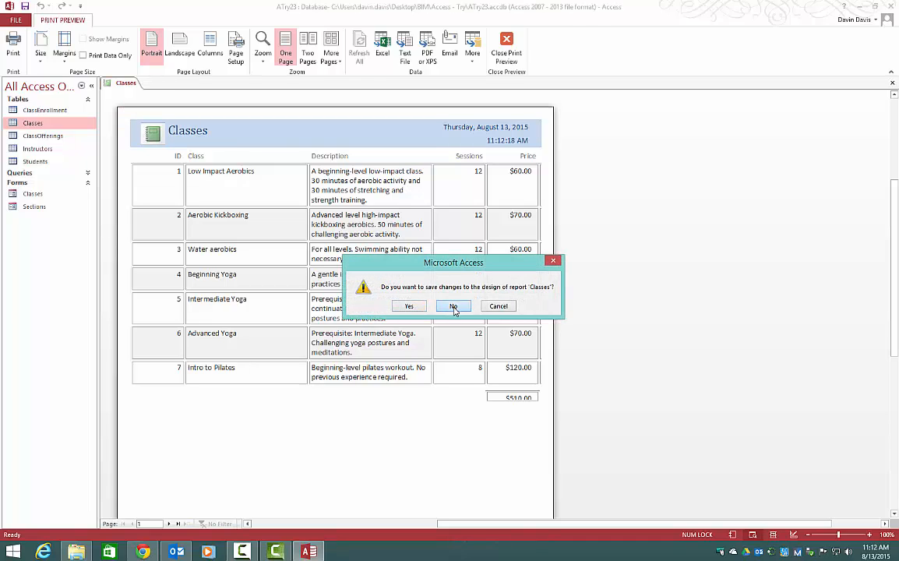
pyautogui.click(453, 307)
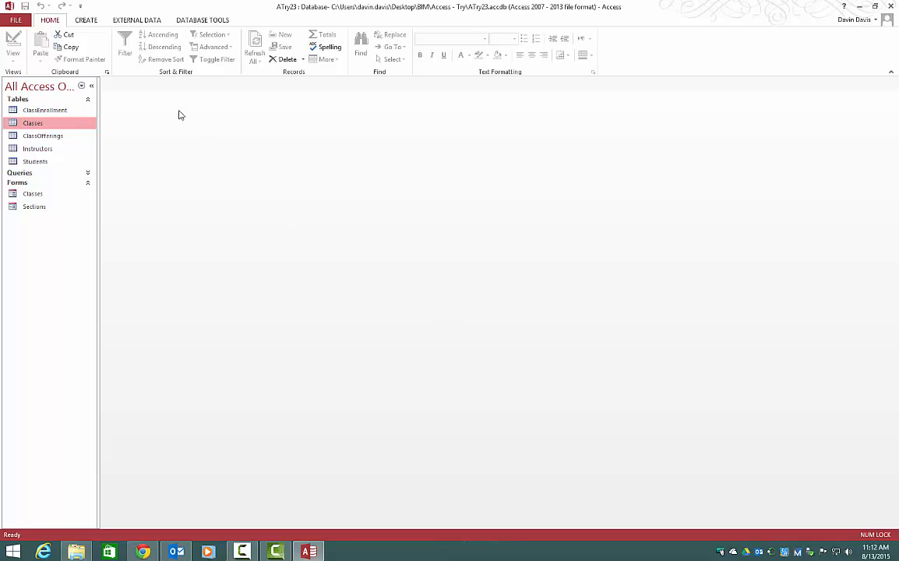
# Create a blank report and add the ClassName field from the Classes table to it.
pyautogui.click(83, 21)
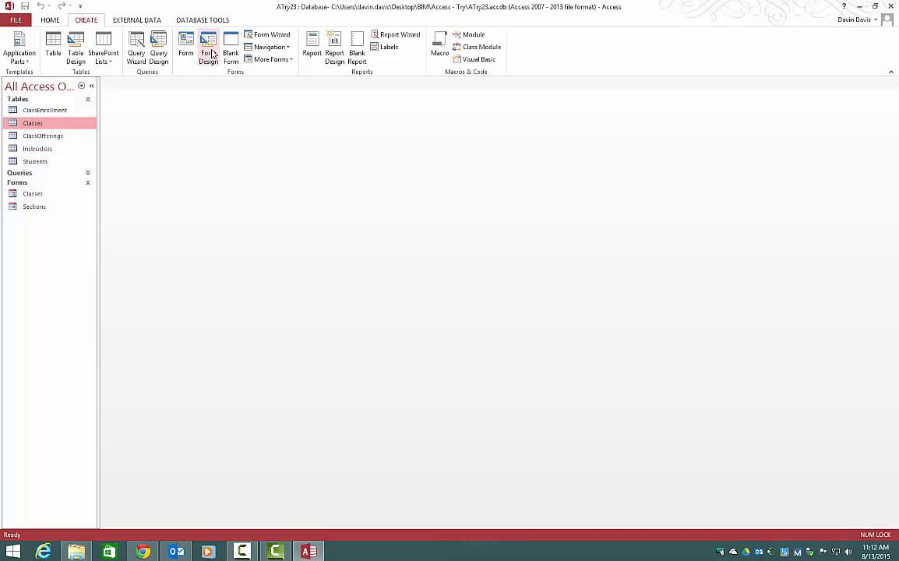
pyautogui.click(356, 48)
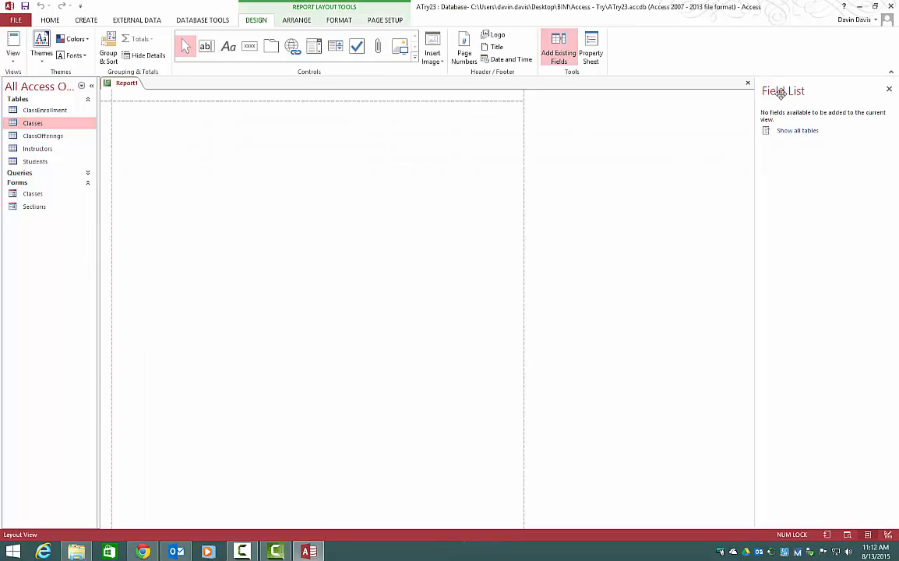
pyautogui.click(784, 132)
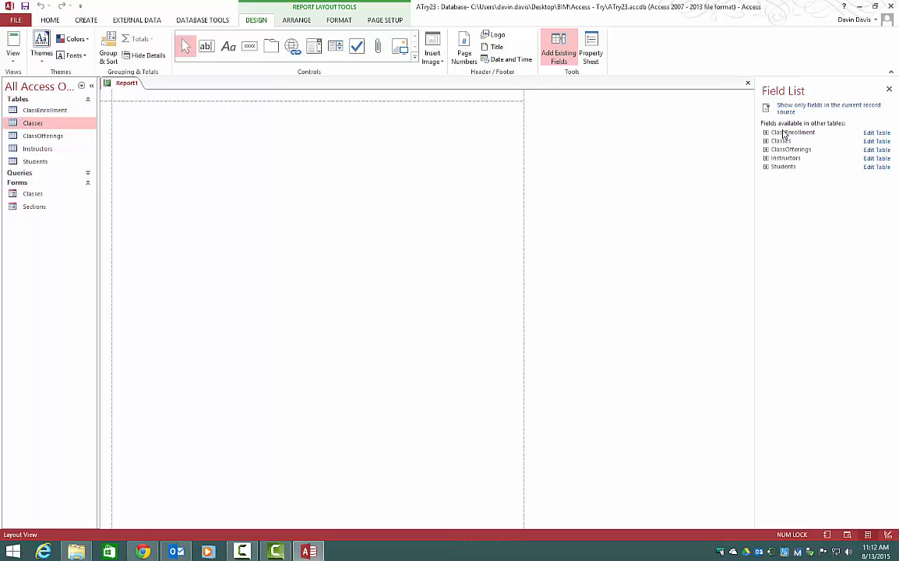
pyautogui.click(766, 141)
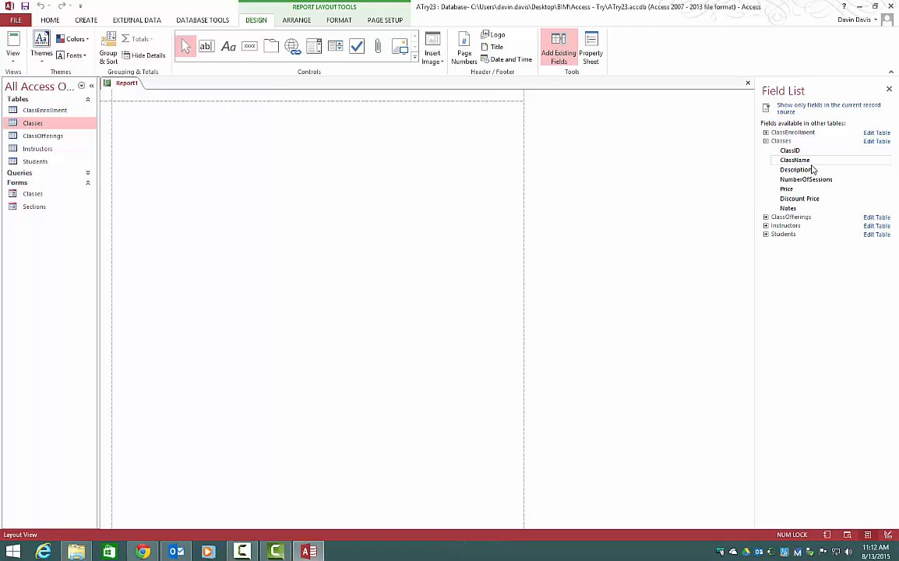
pyautogui.doubleClick(792, 160)
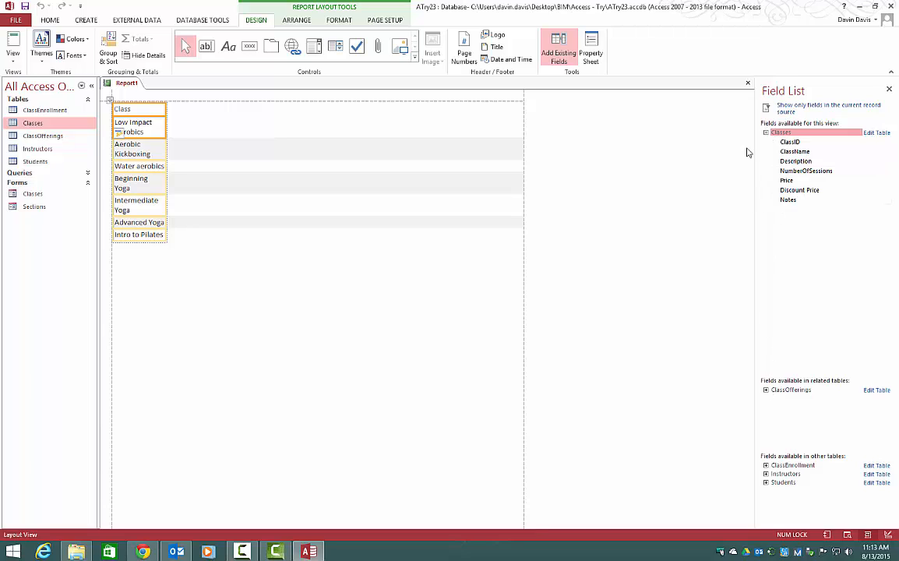
# Add the StartDate field from ClassOfferings and the LastName field from Instructors to the blank report.
pyautogui.click(765, 133)
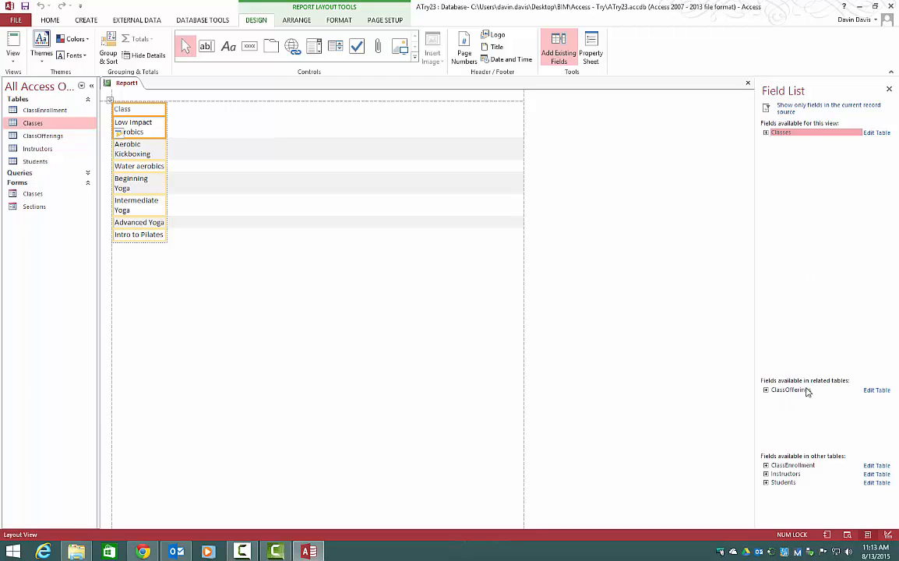
pyautogui.click(766, 390)
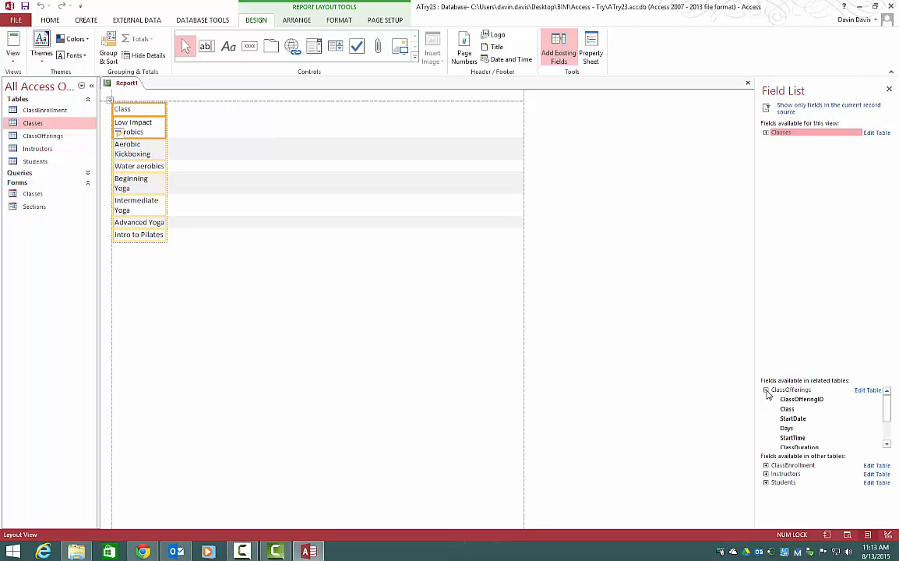
pyautogui.doubleClick(814, 419)
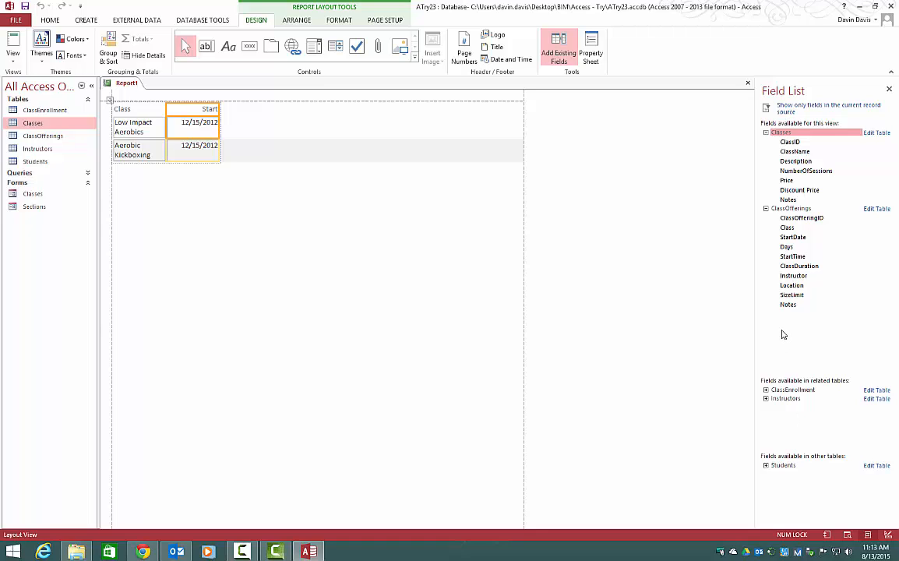
pyautogui.click(765, 399)
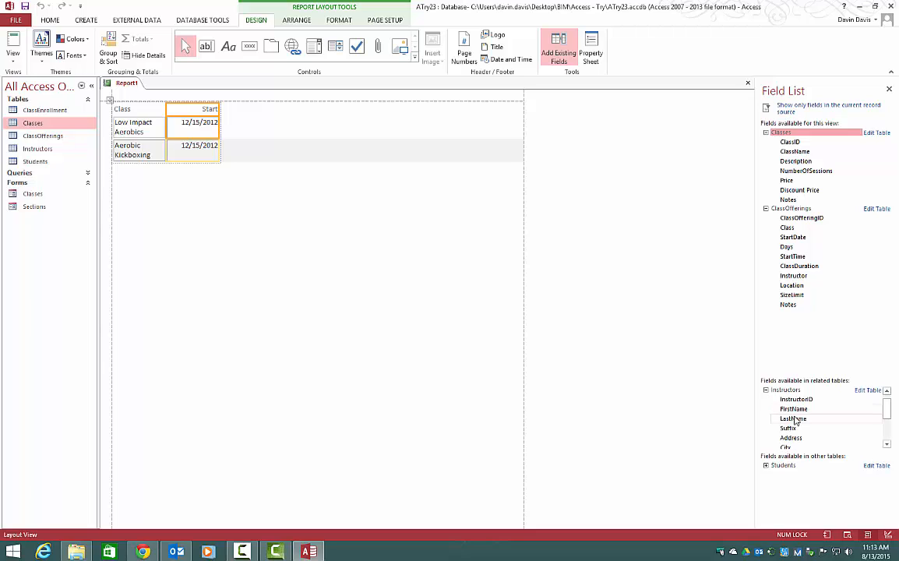
pyautogui.doubleClick(793, 418)
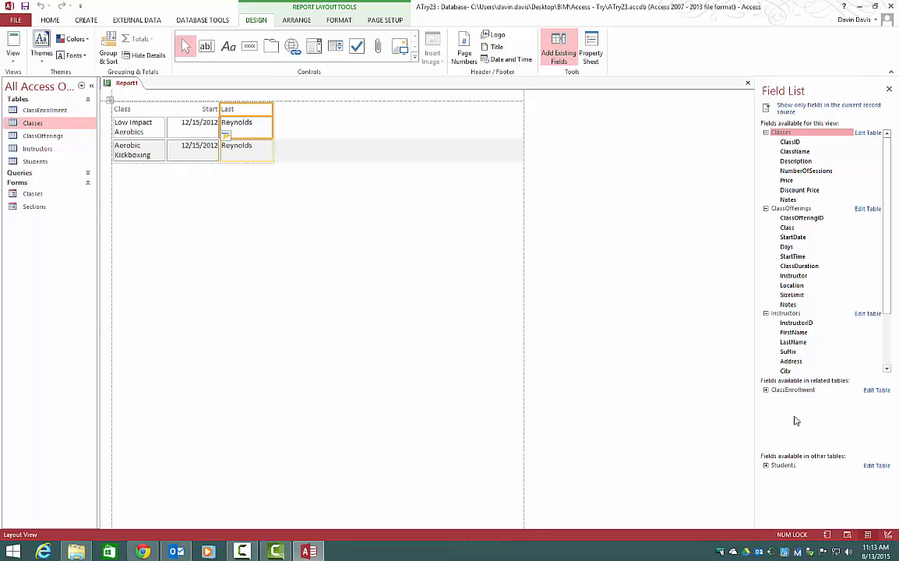
pyautogui.click(375, 204)
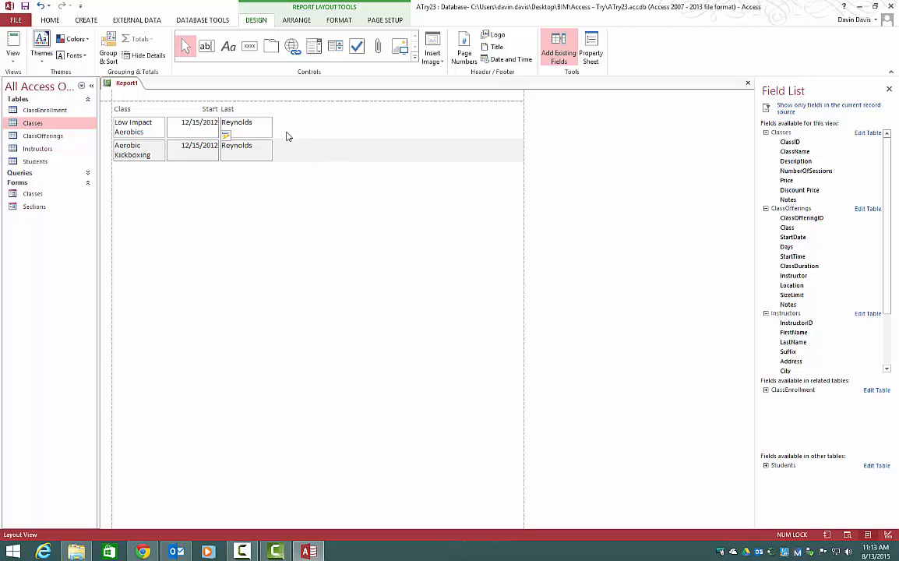
# Widen the Class column so each class name fits on one line, and left-align the dates in the Start column.
pyautogui.click(143, 125)
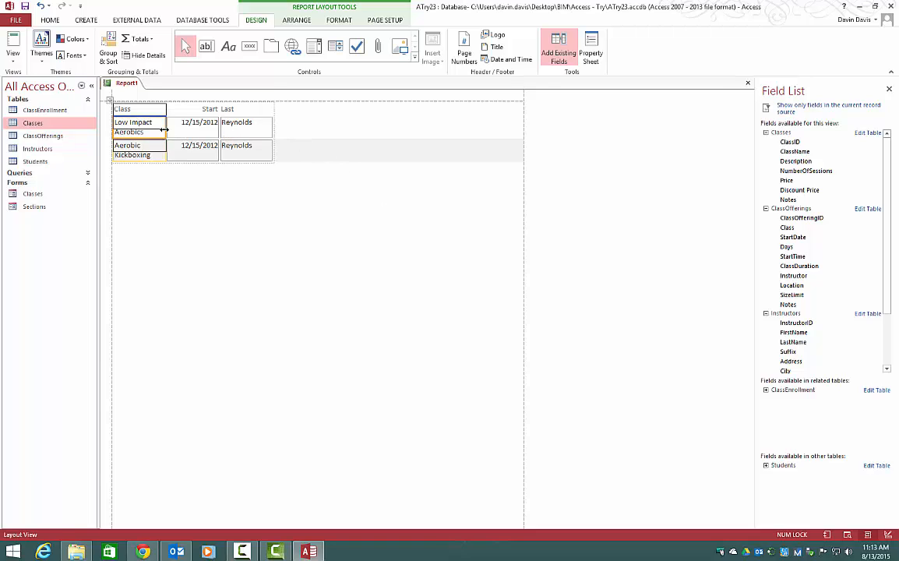
pyautogui.moveTo(165, 129); pyautogui.dragTo(186, 128)
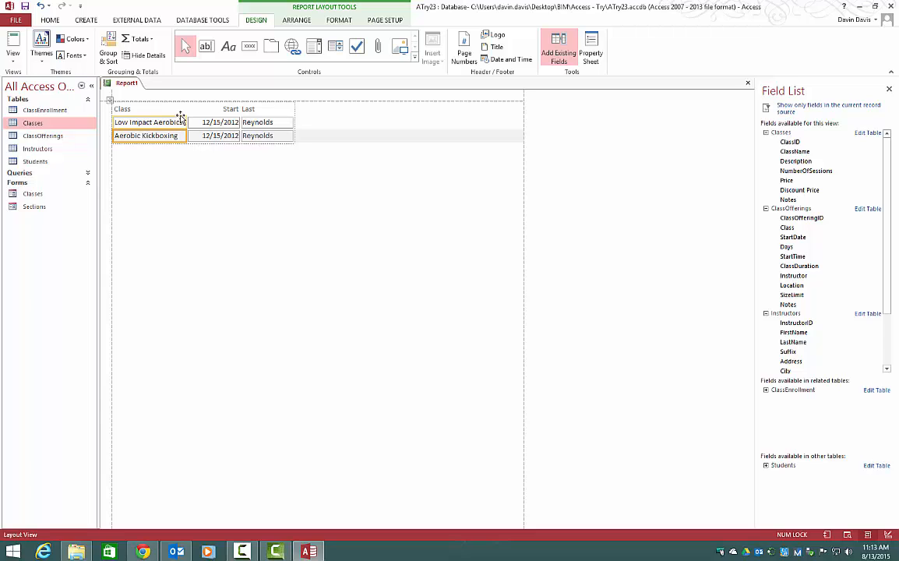
pyautogui.click(221, 125)
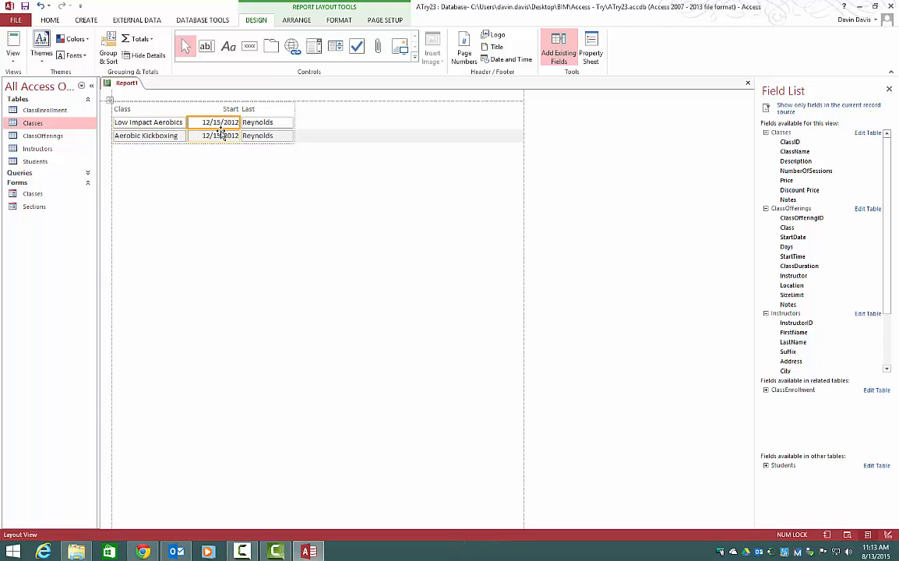
pyautogui.click(342, 21)
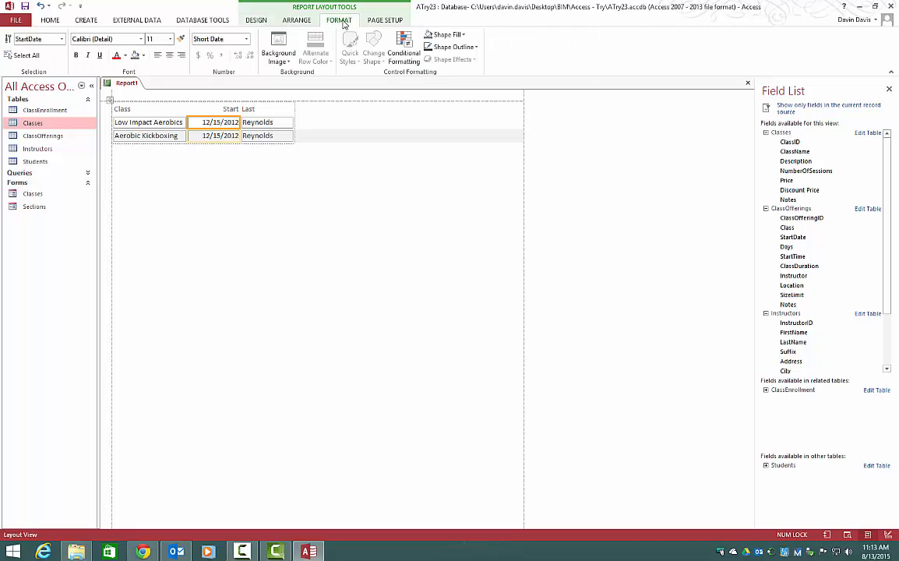
pyautogui.click(159, 56)
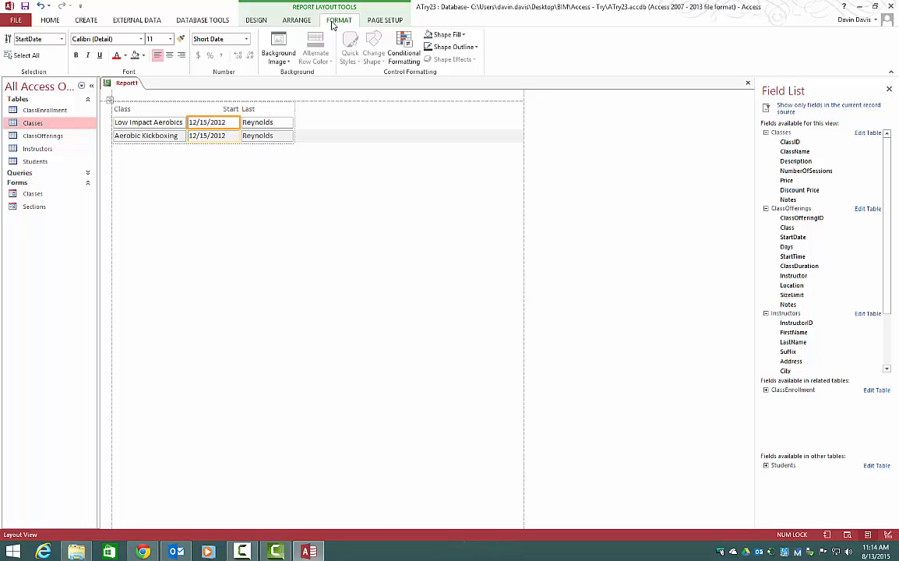
# Close Report1 without saving its design.
pyautogui.rightClick(124, 83)
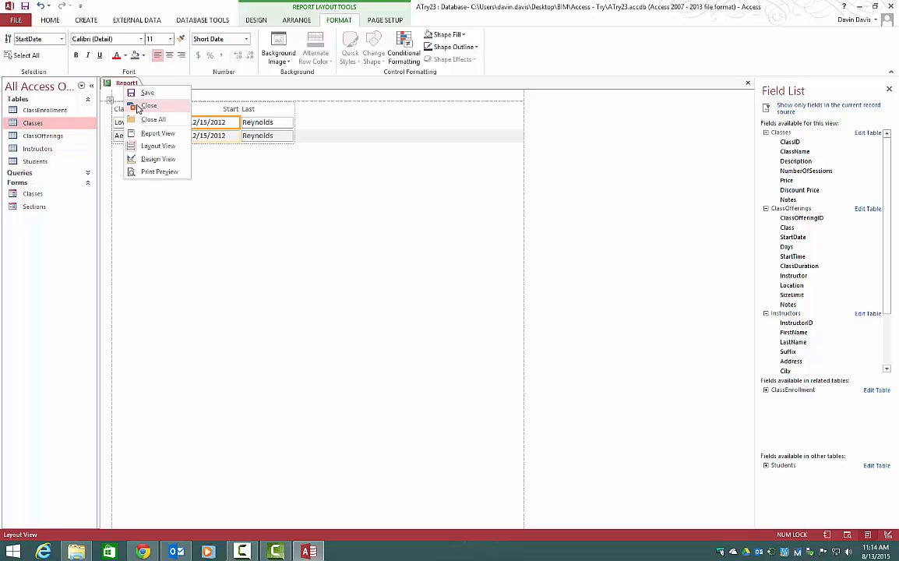
pyautogui.click(138, 109)
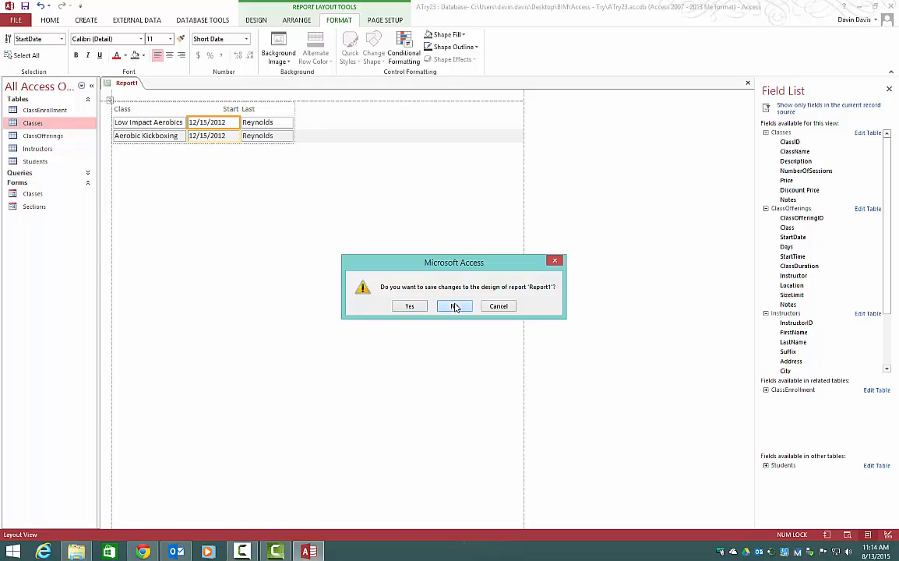
pyautogui.click(410, 276)
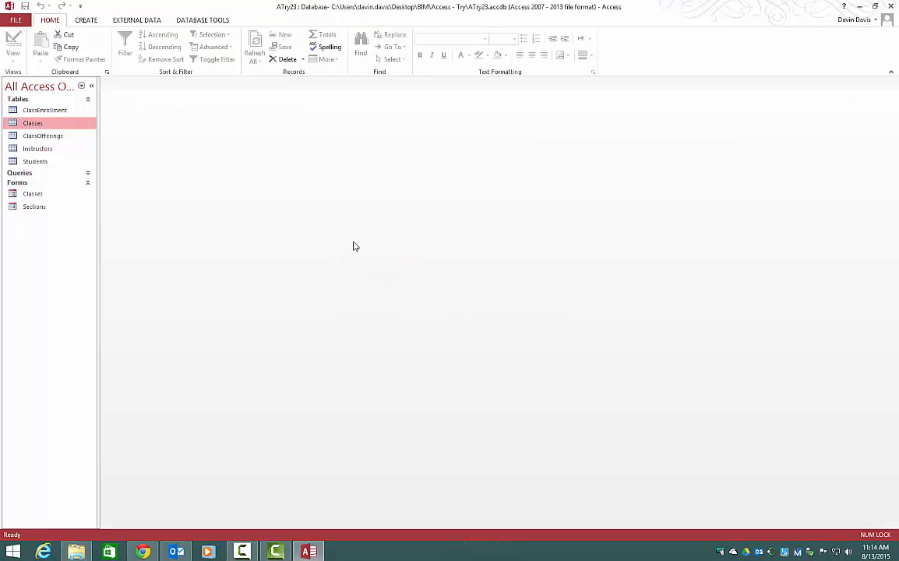
# Start the Report Wizard and include all fields from the ClassOfferings table in the report.
pyautogui.click(88, 24)
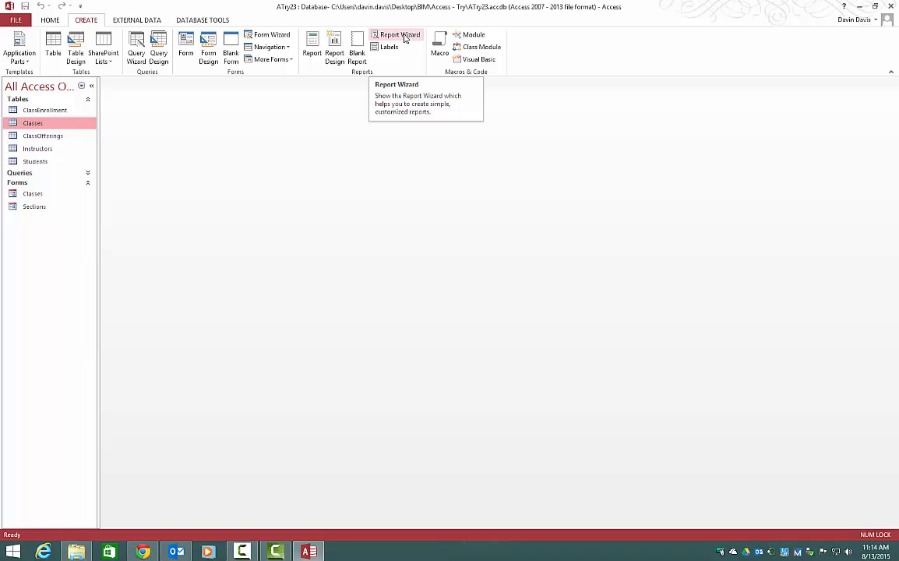
pyautogui.click(405, 39)
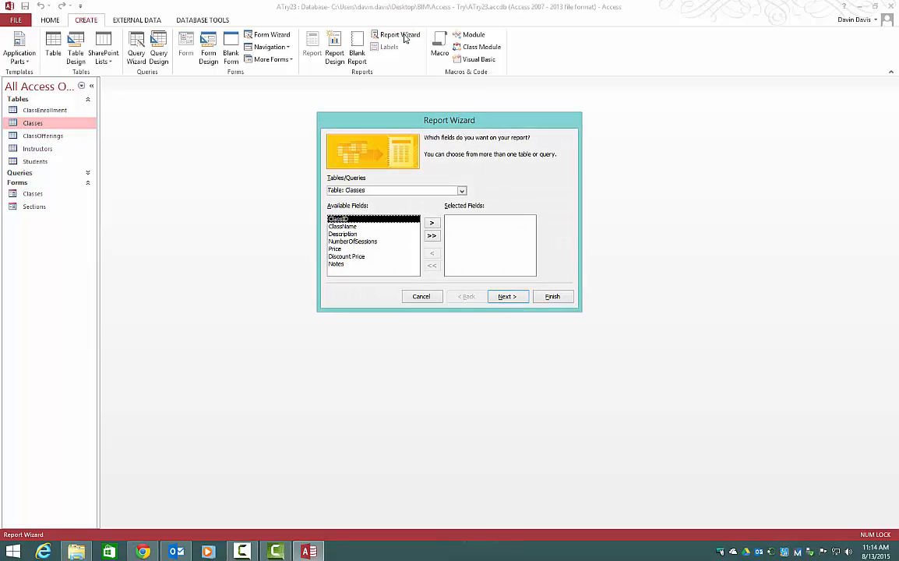
pyautogui.click(461, 191)
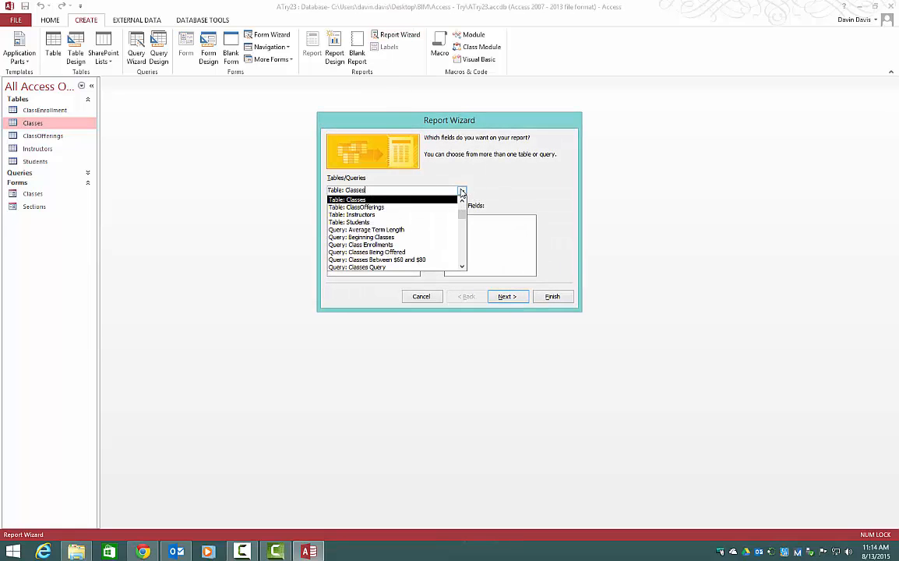
pyautogui.click(387, 206)
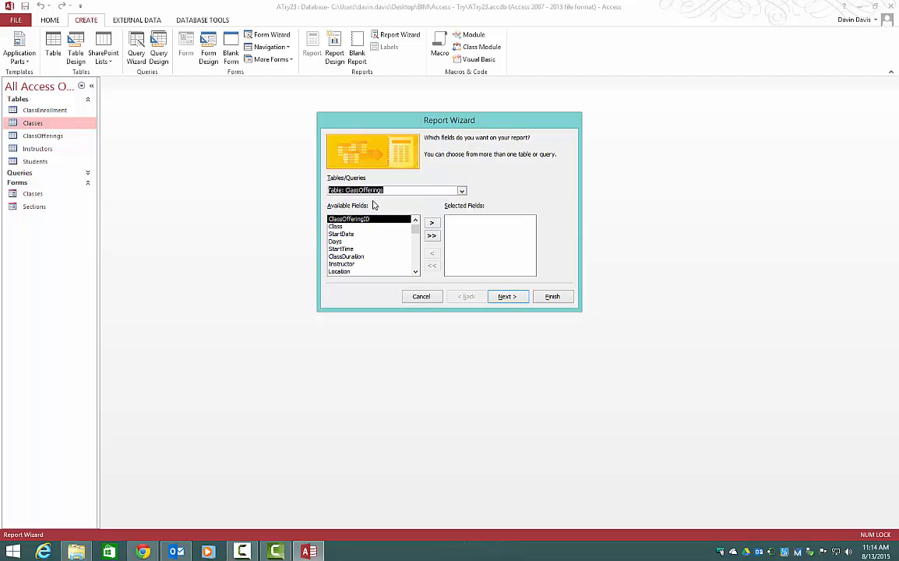
pyautogui.click(431, 236)
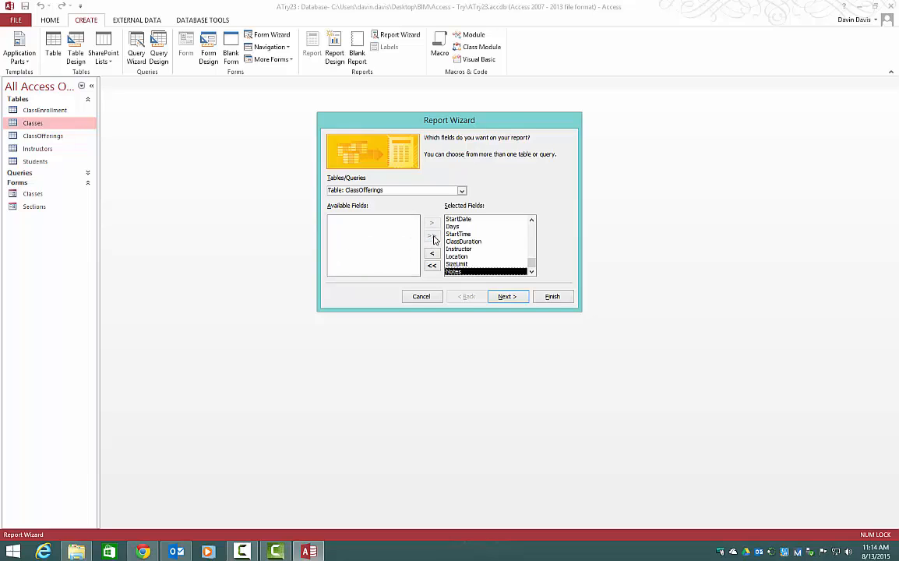
pyautogui.click(507, 297)
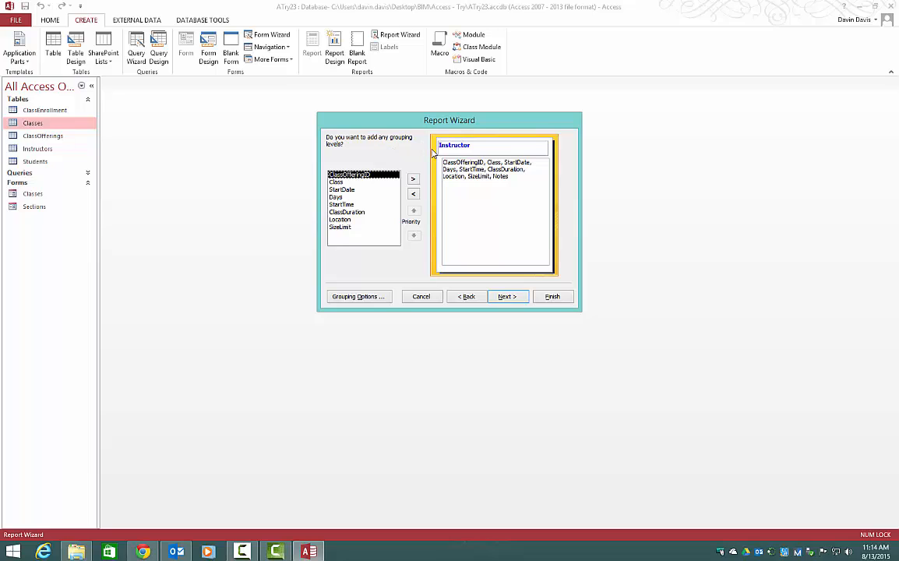
# Keep the report grouped by Instructor and sort the detail records by Class in ascending order.
pyautogui.click(514, 297)
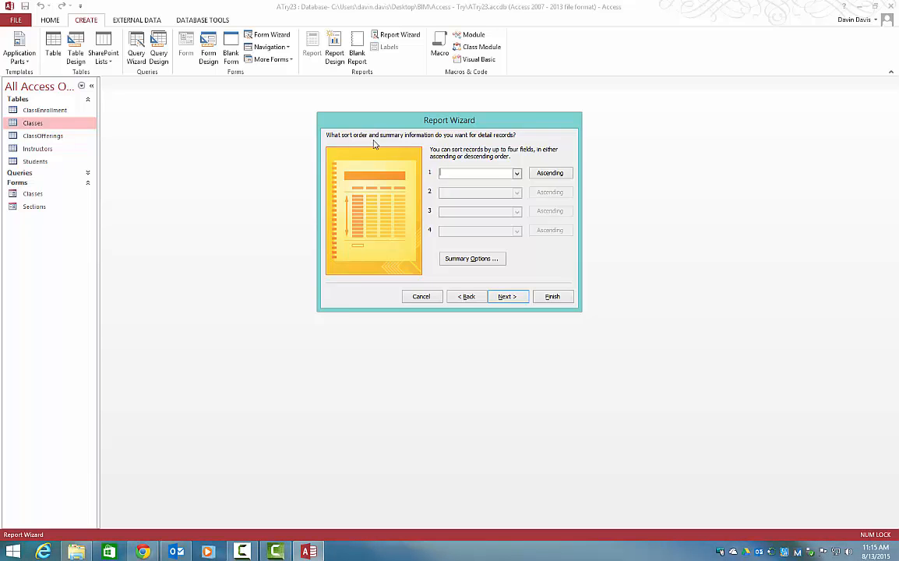
pyautogui.click(517, 174)
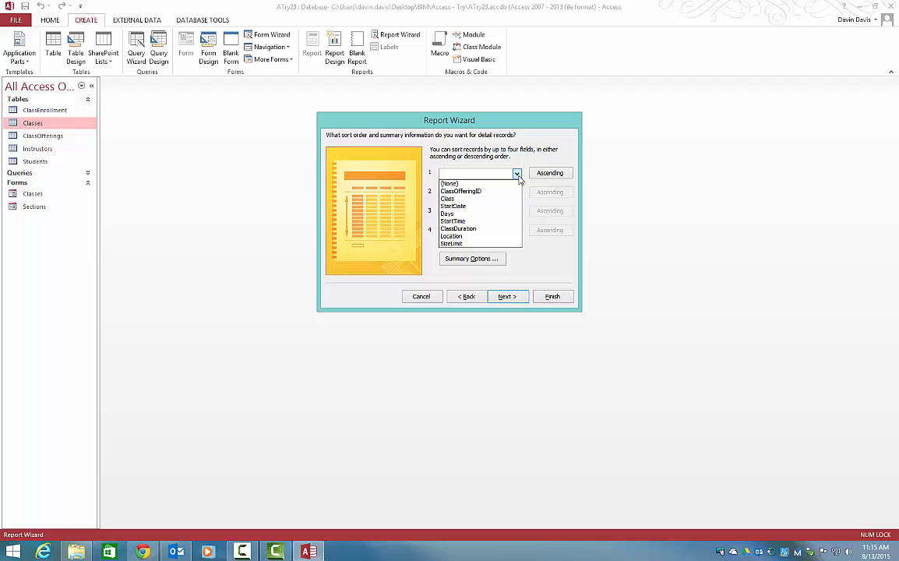
pyautogui.click(469, 201)
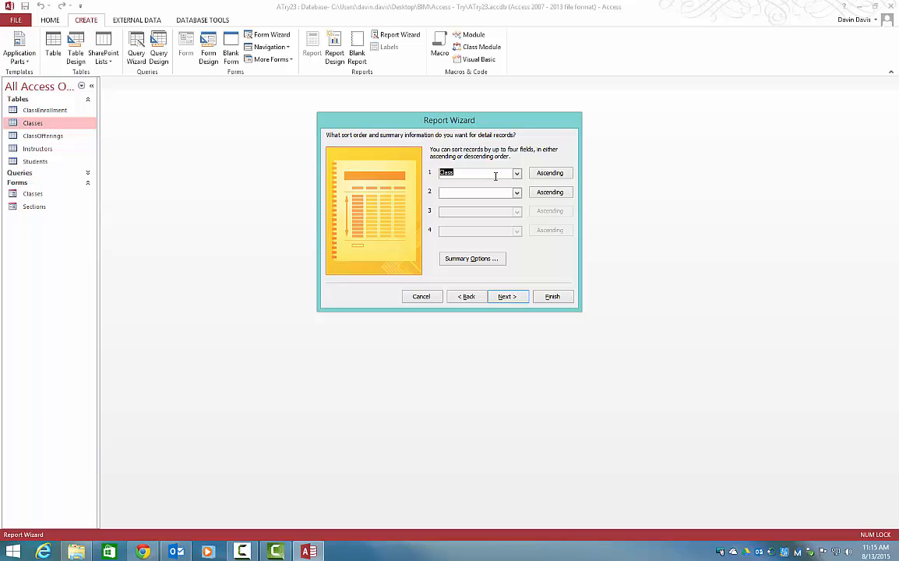
pyautogui.click(508, 296)
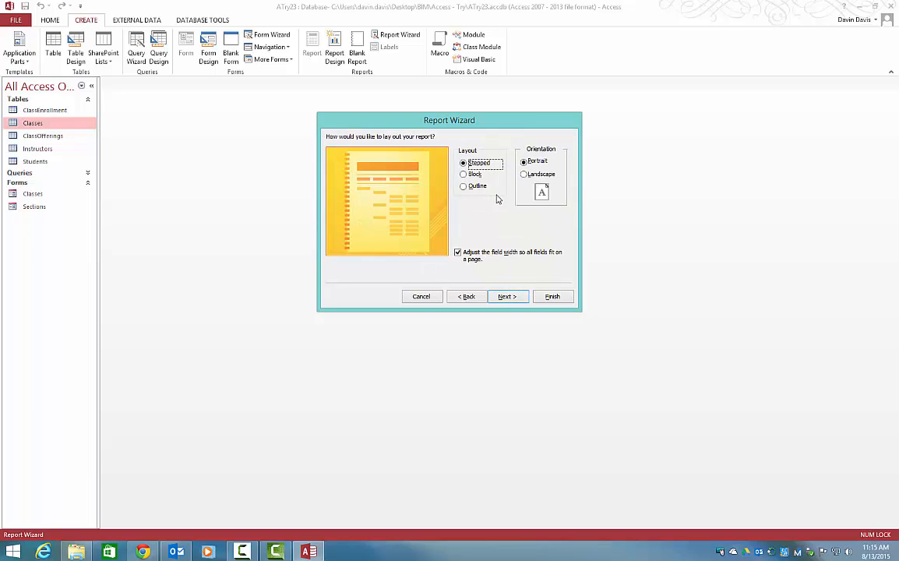
# Compare the Stepped, Block and Outline layouts, choosing Block with portrait orientation for the report.
pyautogui.click(468, 175)
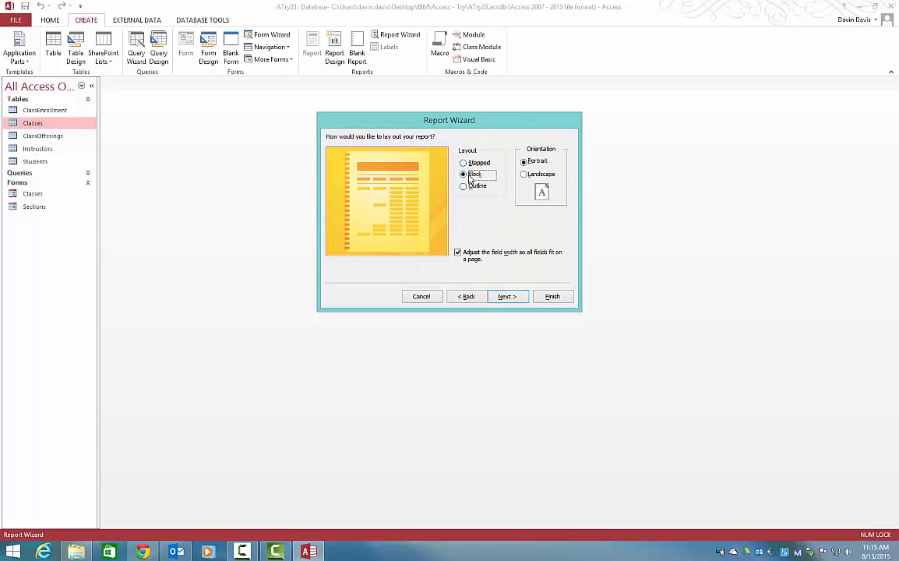
pyautogui.click(472, 186)
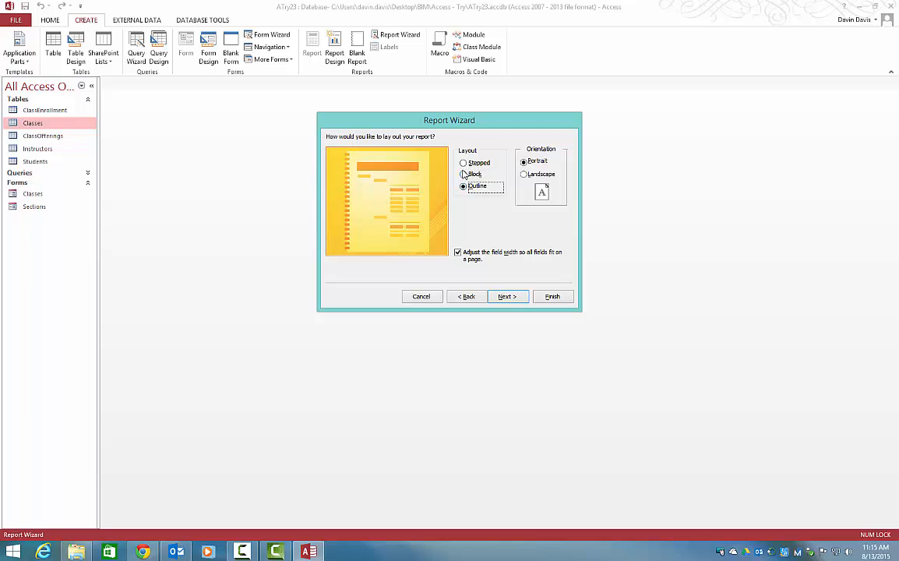
pyautogui.click(464, 162)
pyautogui.click(466, 175)
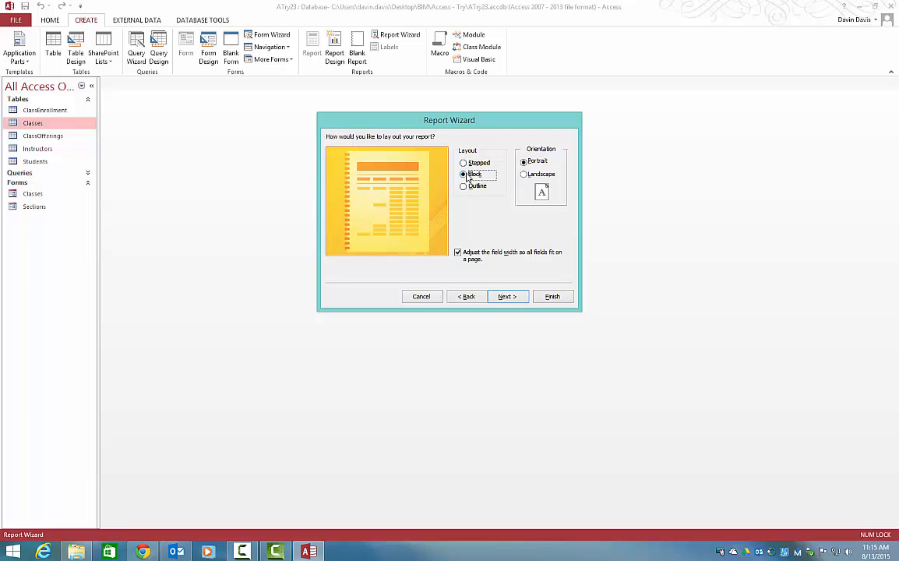
pyautogui.click(524, 162)
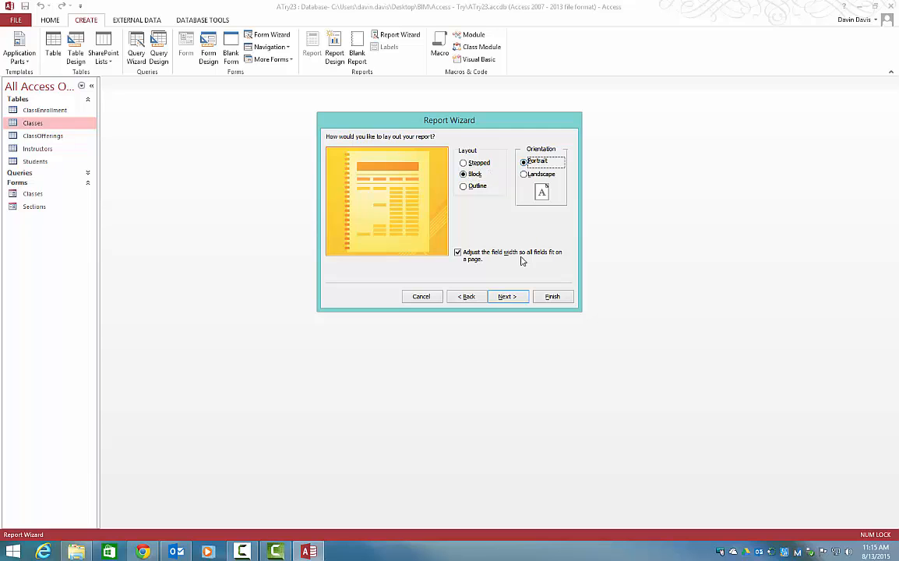
# Title the report Class Offerings Report and finish the wizard with a preview of the report.
pyautogui.click(508, 296)
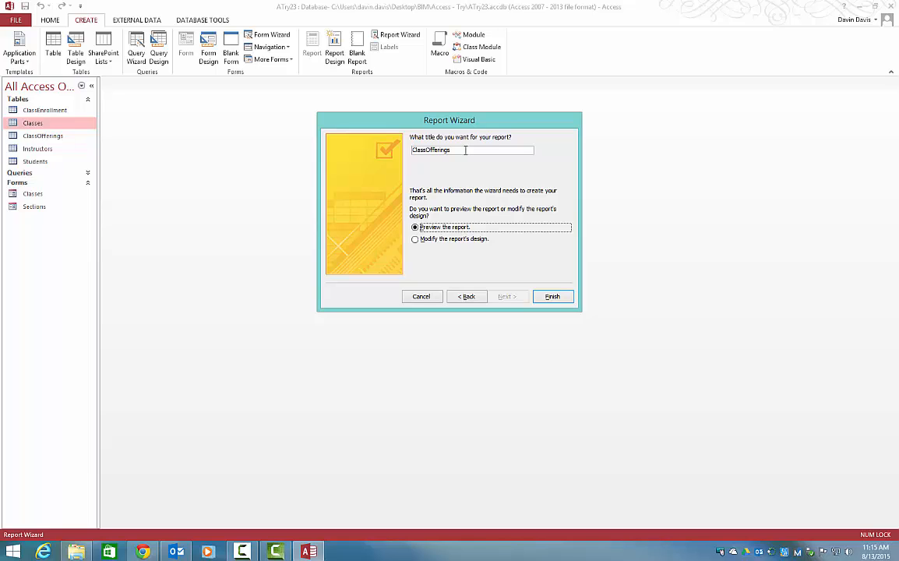
pyautogui.click(427, 151)
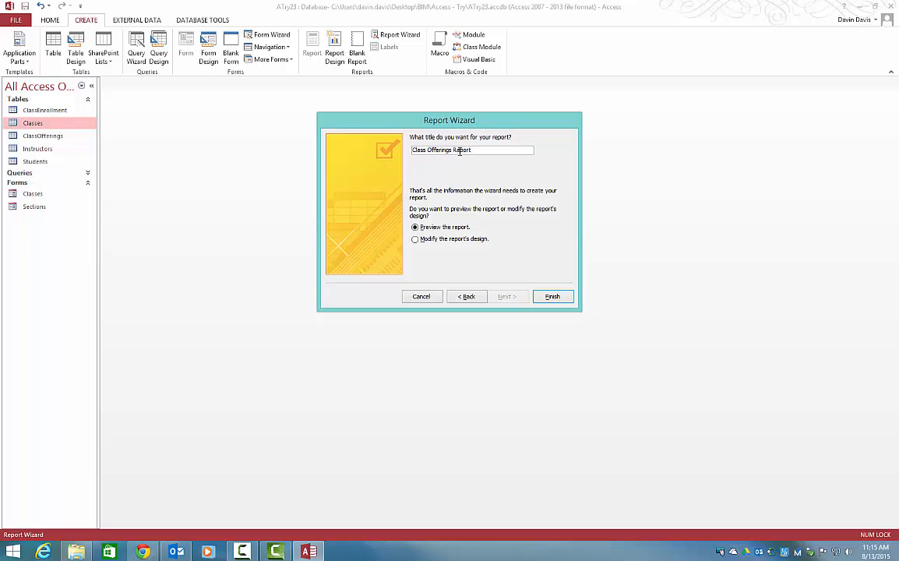
pyautogui.click(551, 296)
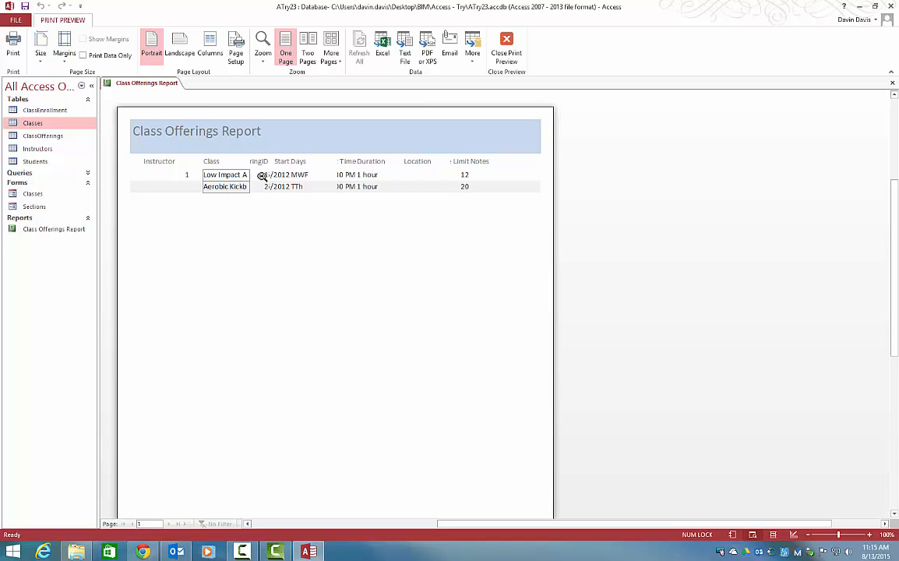
# In Design View, move the Instructor heading and its detail field together to the report's left edge.
pyautogui.rightClick(155, 81)
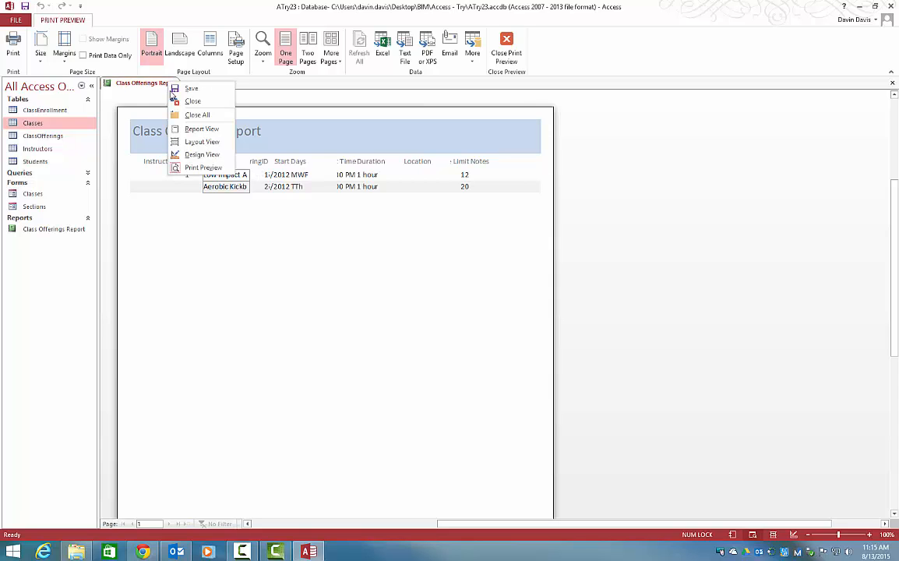
pyautogui.click(184, 154)
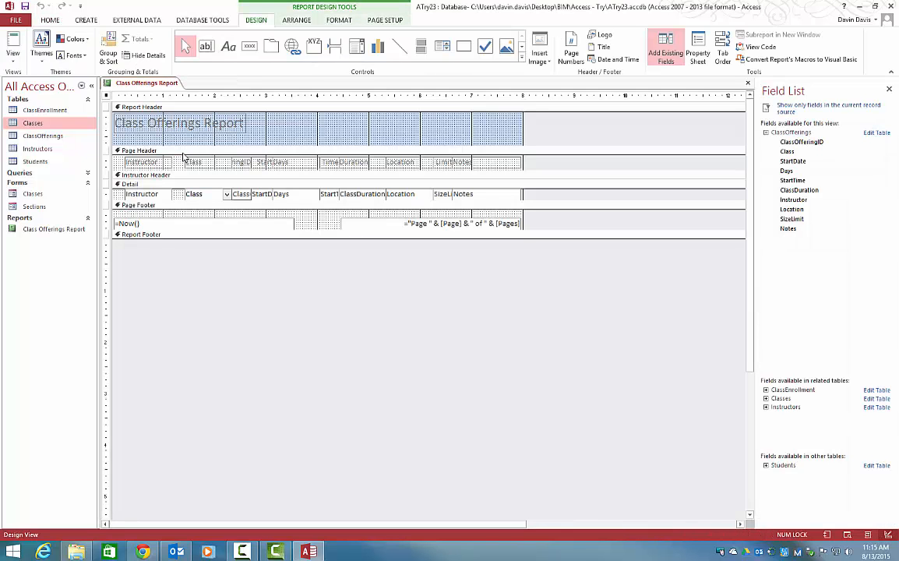
pyautogui.click(248, 161)
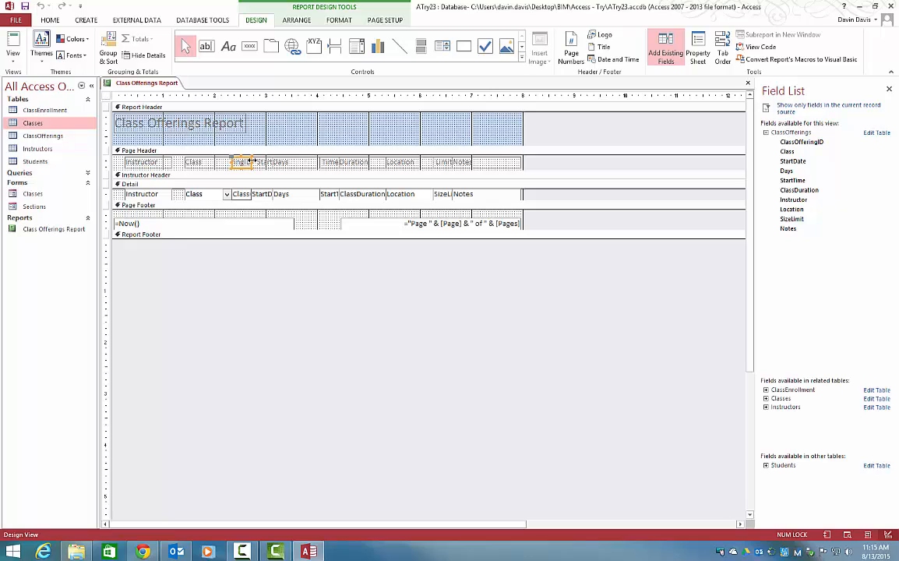
pyautogui.click(274, 163)
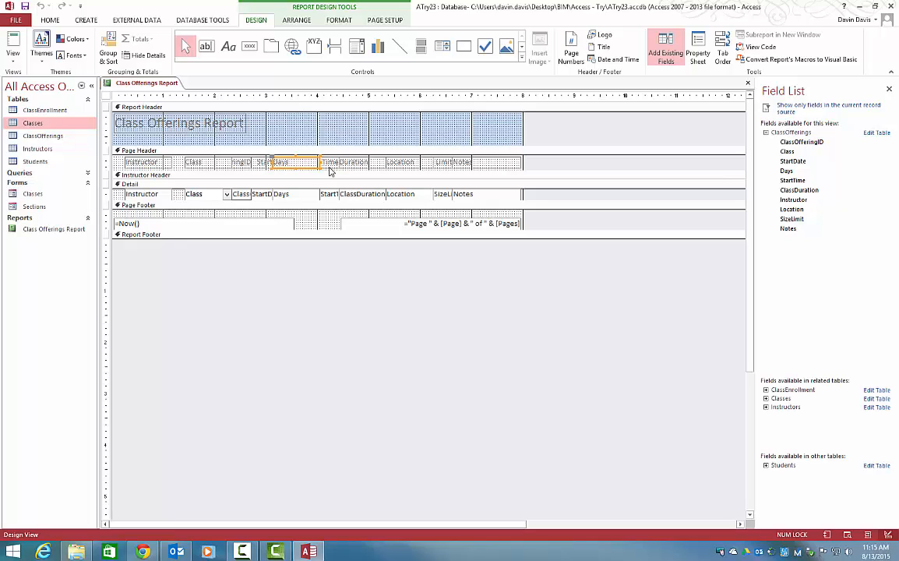
pyautogui.click(154, 162)
pyautogui.click(138, 149)
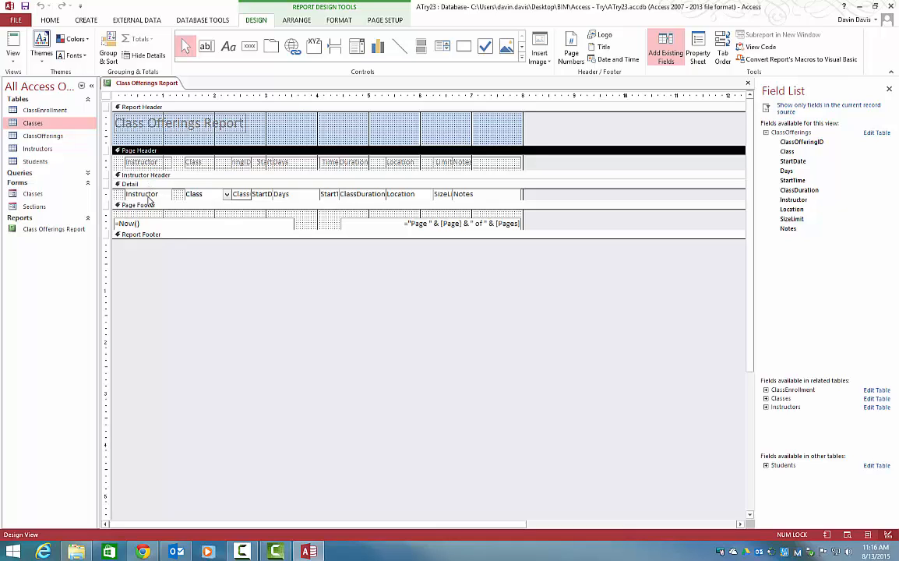
pyautogui.click(143, 194)
pyautogui.click(168, 164)
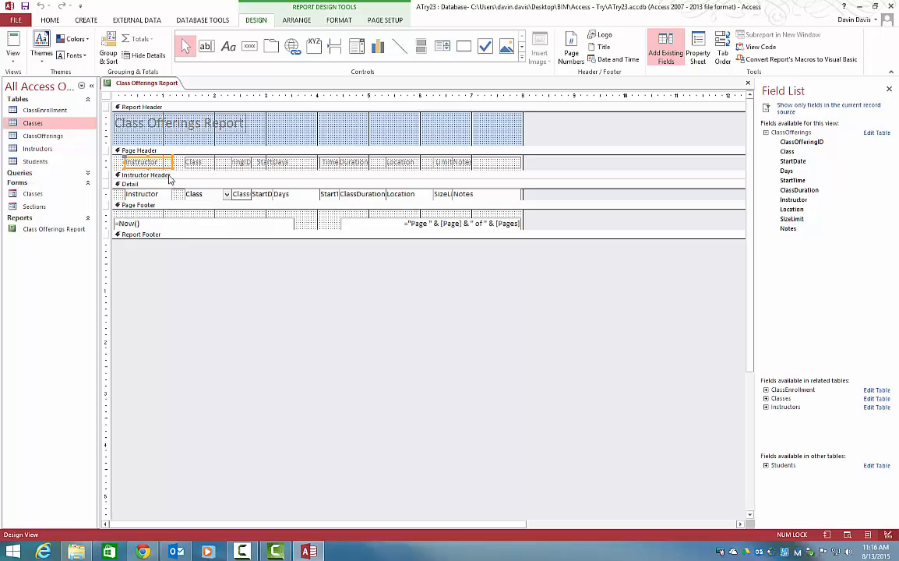
pyautogui.keyDown('shift'); pyautogui.click(166, 194); pyautogui.keyUp('shift')
pyautogui.keyDown('shift'); pyautogui.click(161, 195); pyautogui.keyUp('shift')
pyautogui.moveTo(124, 165); pyautogui.dragTo(115, 166)
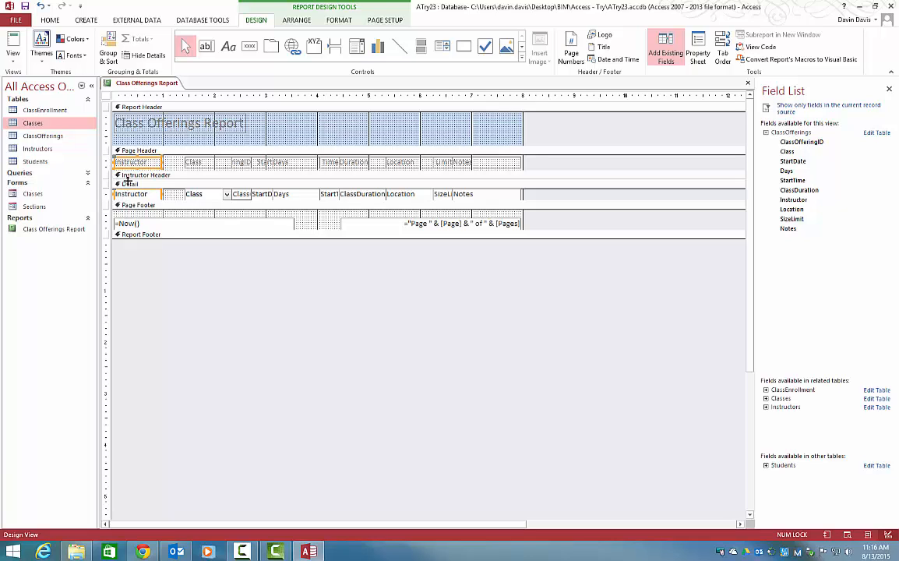
# Move the Class heading and its detail field left together so they sit directly beside Instructor.
pyautogui.click(192, 163)
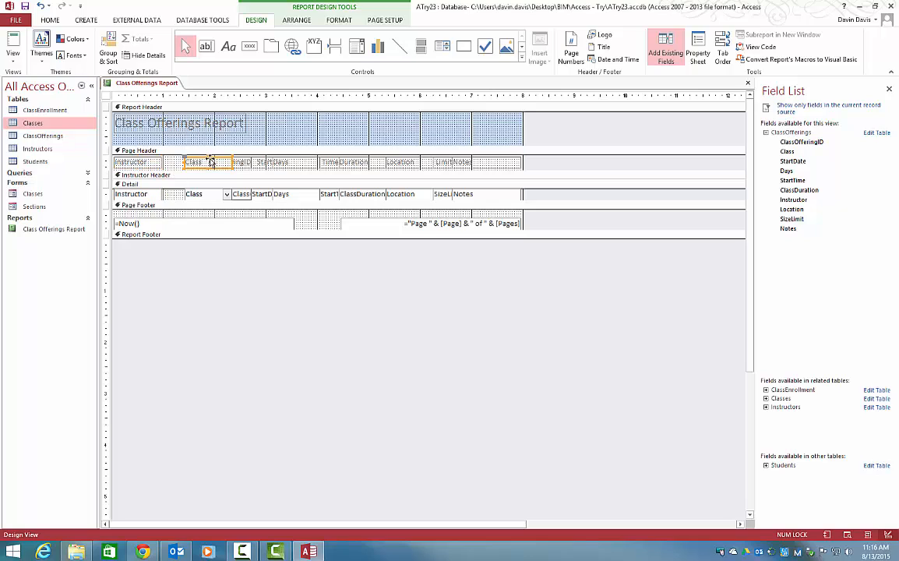
pyautogui.keyDown('shift'); pyautogui.click(209, 201); pyautogui.keyUp('shift')
pyautogui.moveTo(185, 160); pyautogui.dragTo(164, 164)
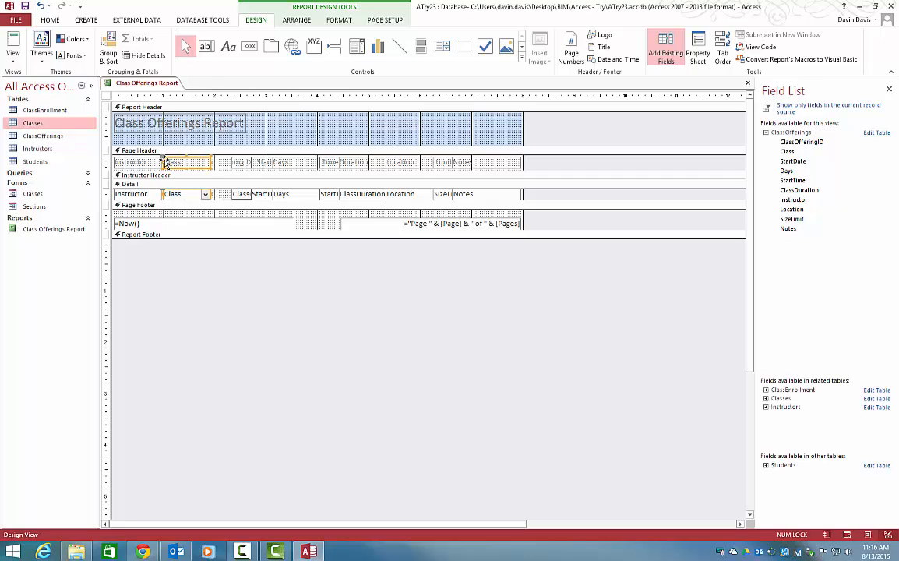
# Delete the ClassOfferingID heading from the page header and its field from the detail section.
pyautogui.click(241, 162)
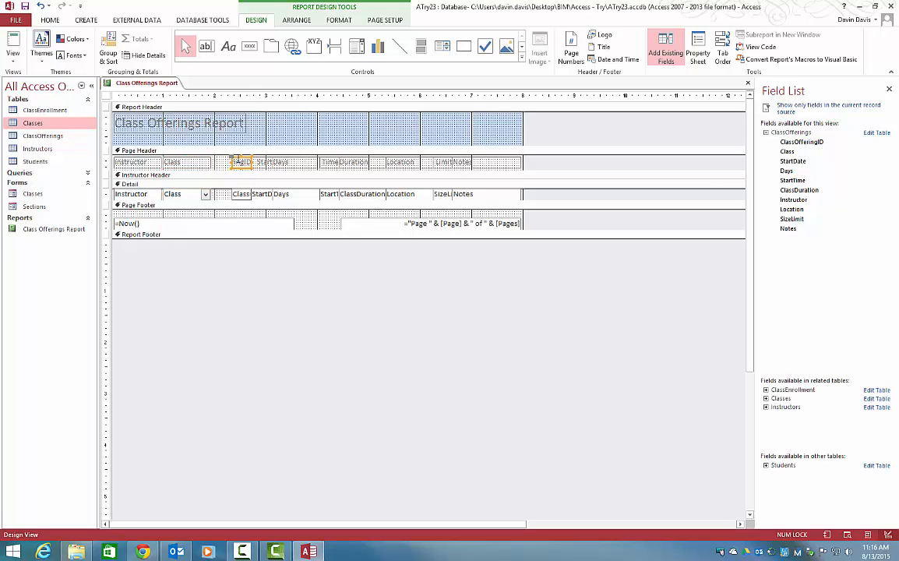
pyautogui.press('Delete')
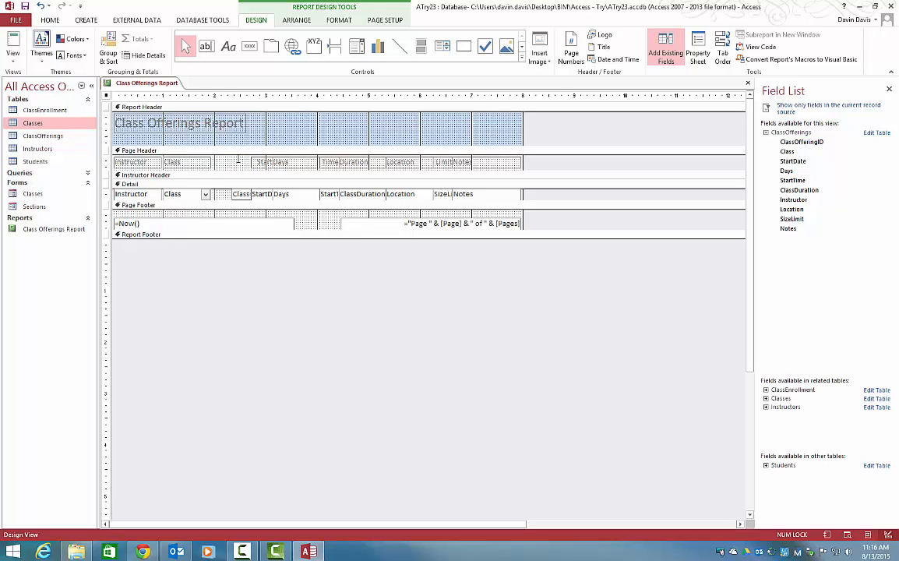
pyautogui.click(243, 195)
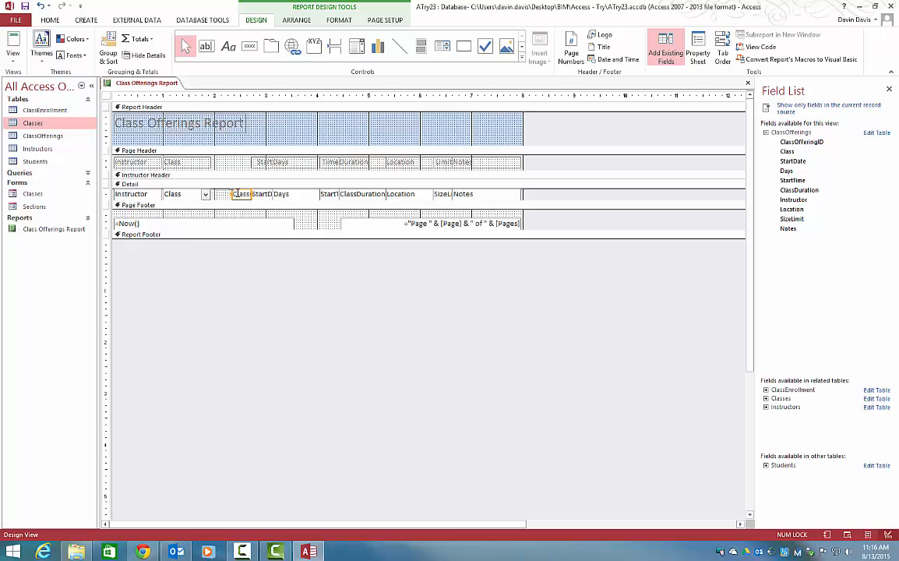
pyautogui.press('Delete')
pyautogui.click(243, 165)
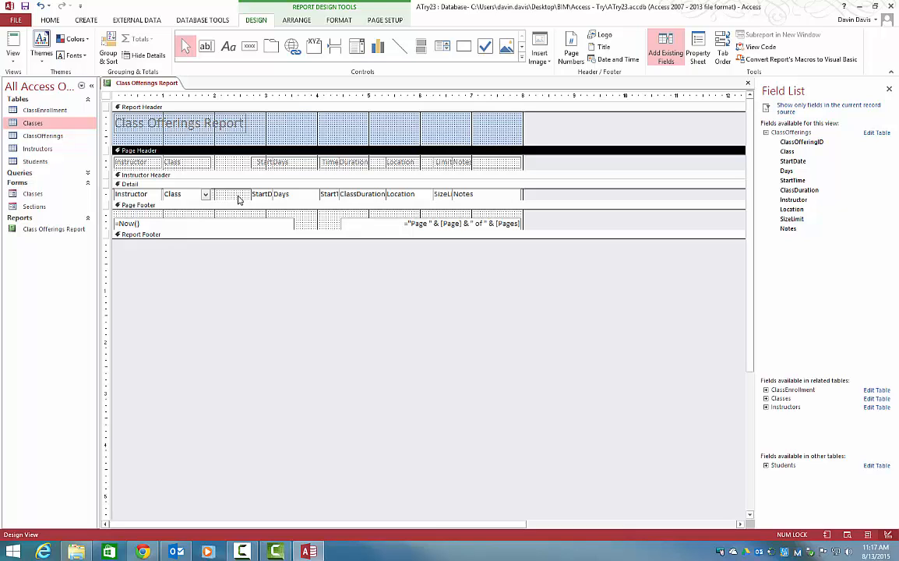
# Left-align the Start heading and the StartDate detail field, and display the report in Report View.
pyautogui.click(295, 165)
pyautogui.click(255, 162)
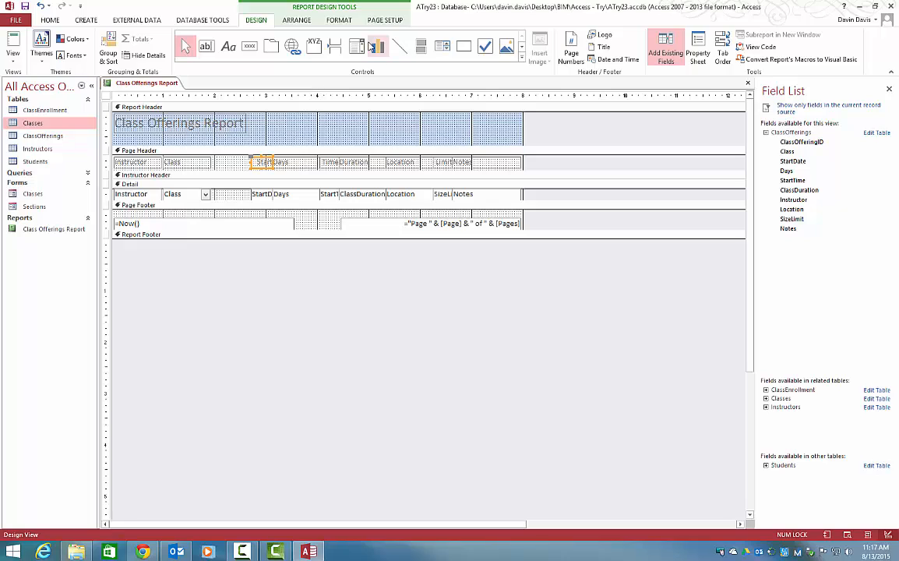
pyautogui.click(340, 22)
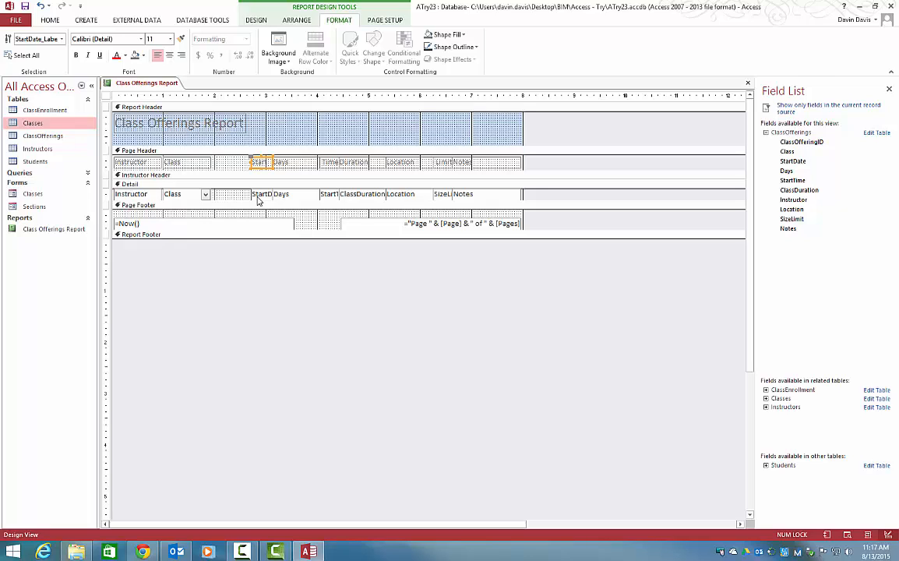
pyautogui.click(258, 198)
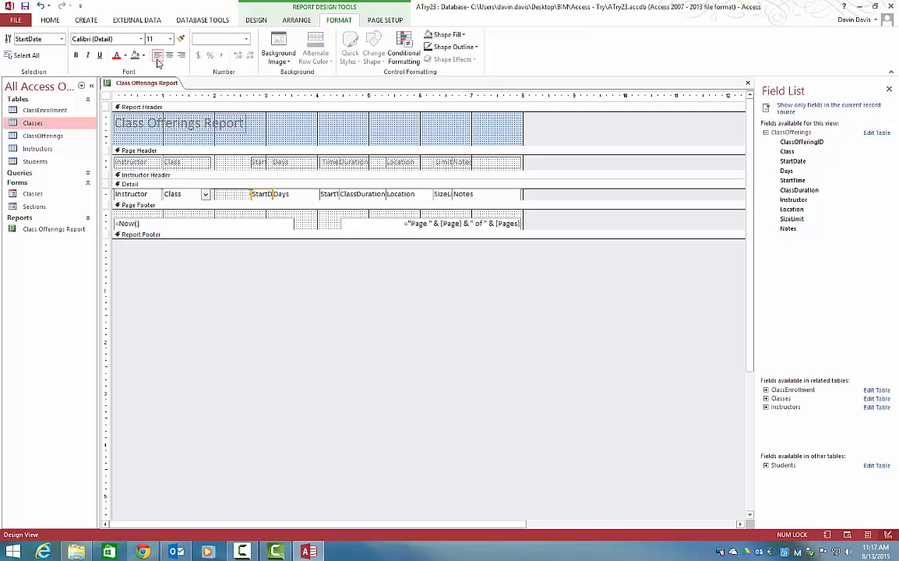
pyautogui.rightClick(116, 84)
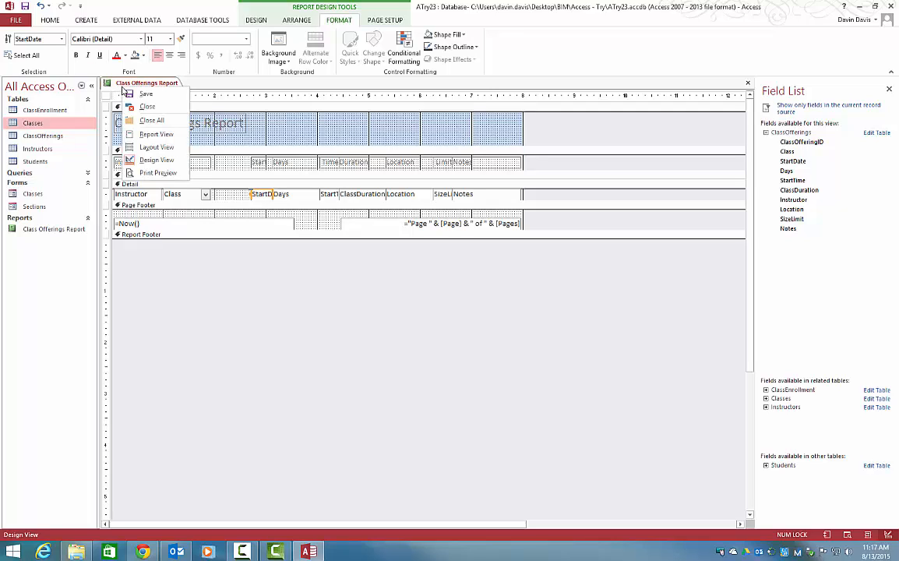
pyautogui.click(148, 134)
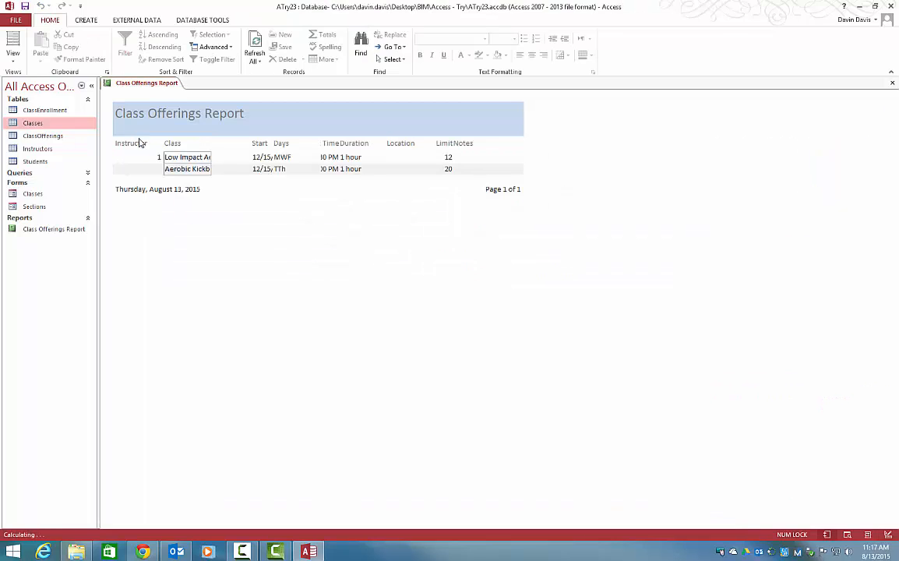
# Open the class offerings report in Print Preview and compare landscape orientation with portrait, ending on portrait.
pyautogui.rightClick(155, 85)
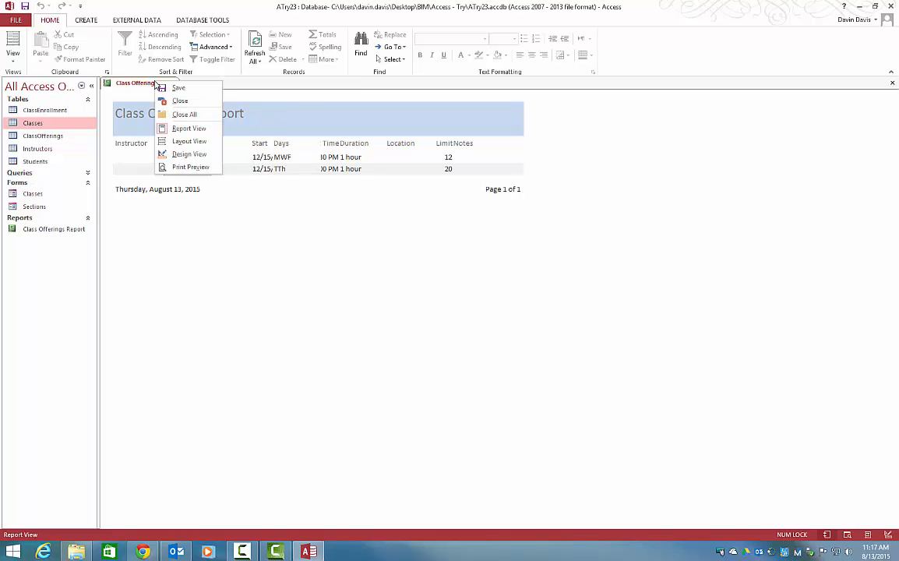
pyautogui.click(159, 131)
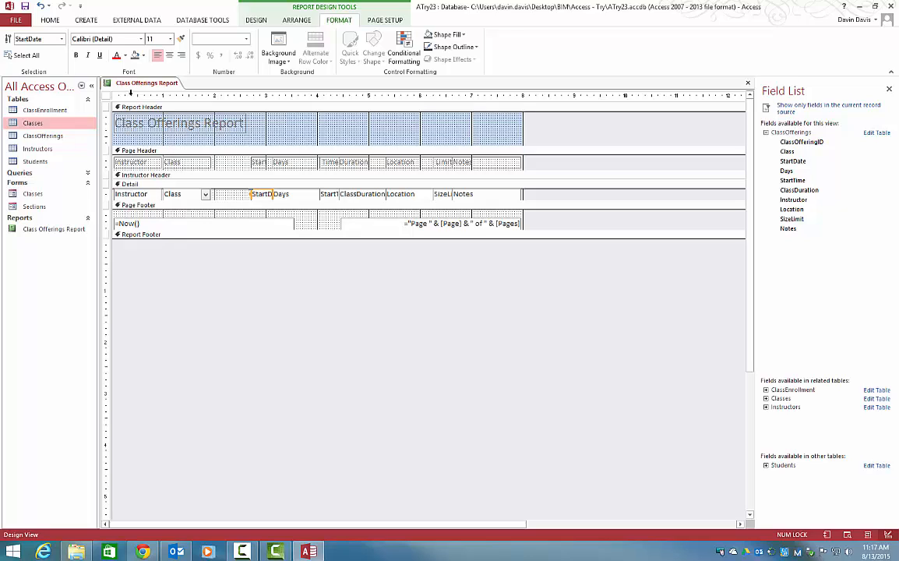
pyautogui.rightClick(123, 82)
pyautogui.click(164, 170)
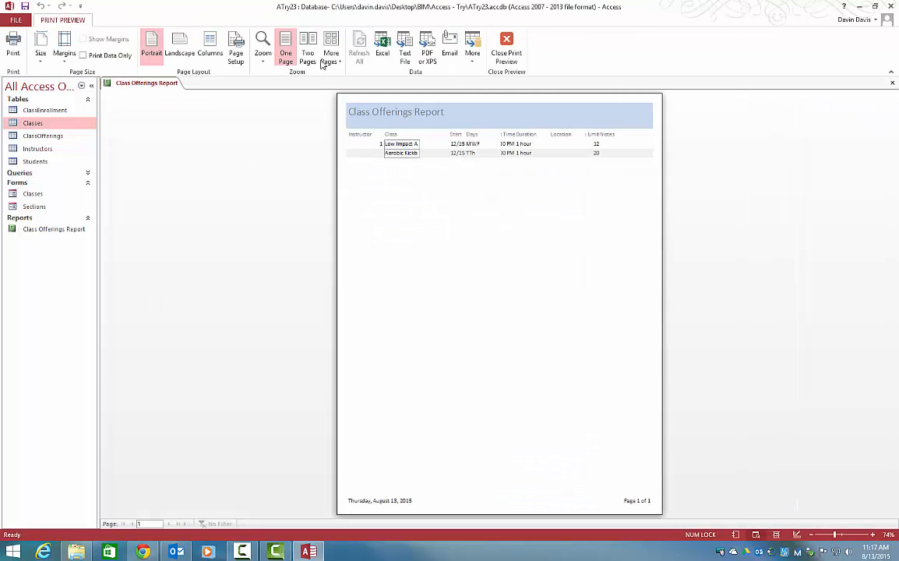
pyautogui.click(182, 45)
pyautogui.click(152, 44)
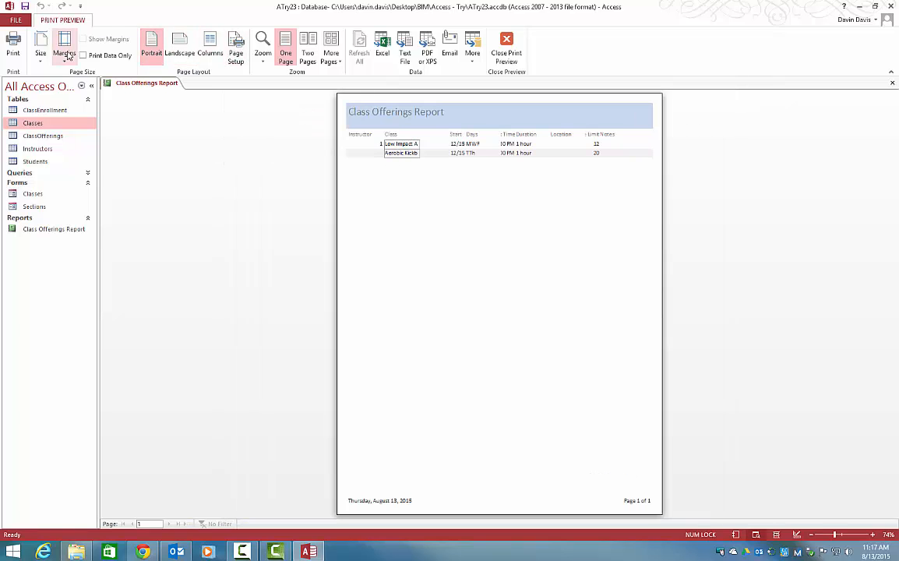
# Examine the margin presets and the Page Setup print options without changing them, and close the print preview.
pyautogui.click(67, 53)
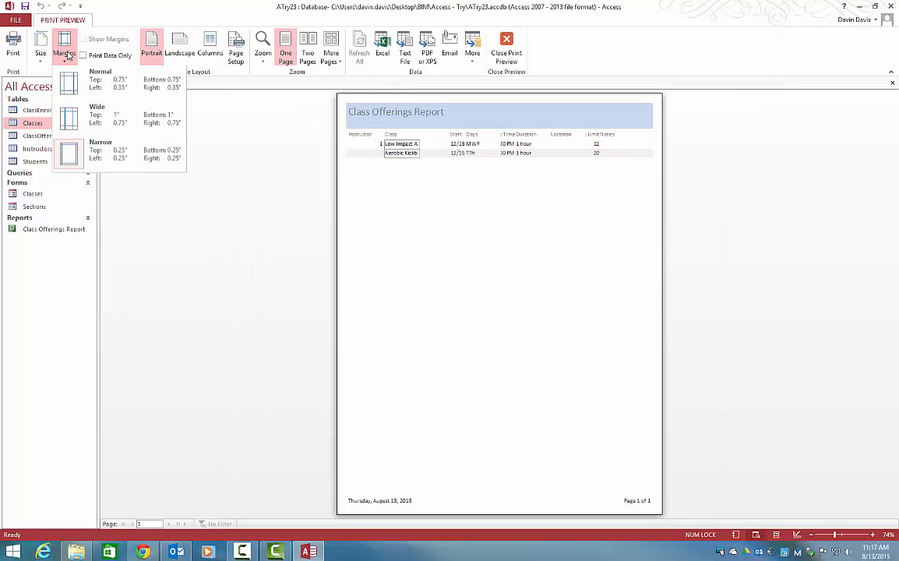
pyautogui.click(235, 46)
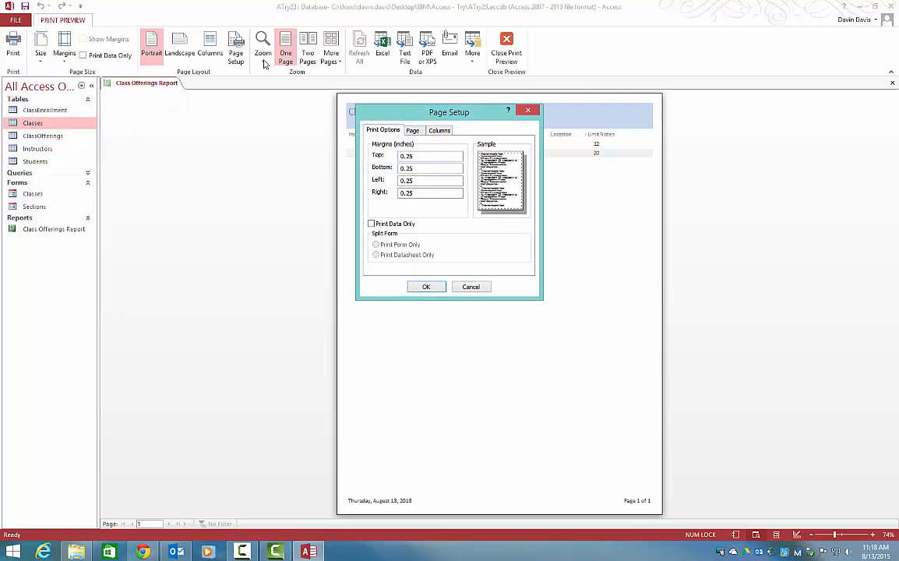
pyautogui.click(471, 289)
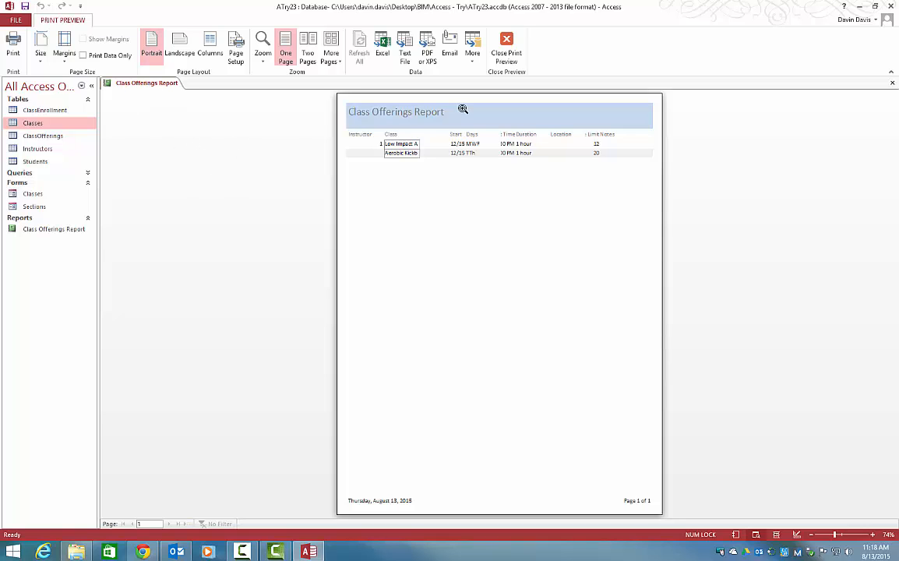
pyautogui.click(504, 49)
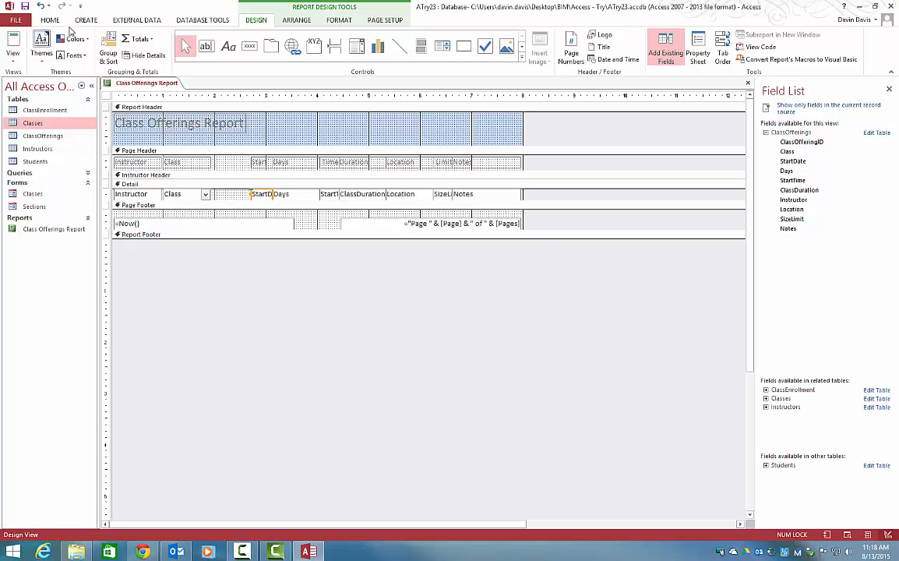
# Preview the report through the file's print options, close the preview, and display the report in Report View.
pyautogui.click(21, 24)
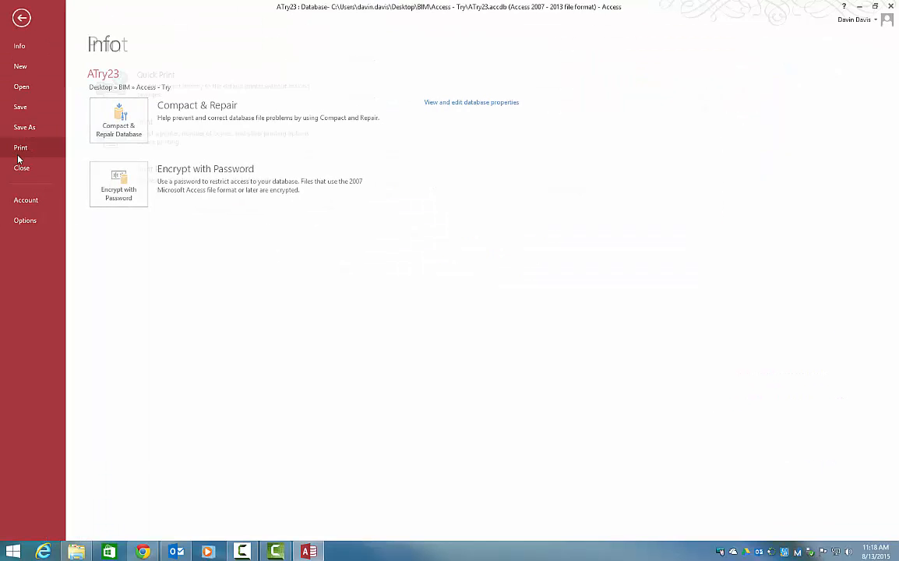
pyautogui.click(20, 147)
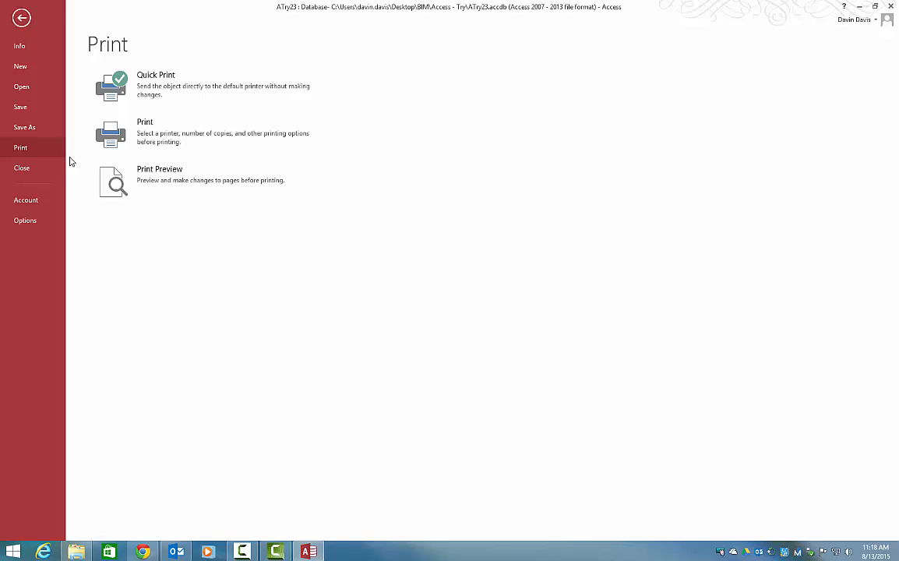
pyautogui.click(141, 185)
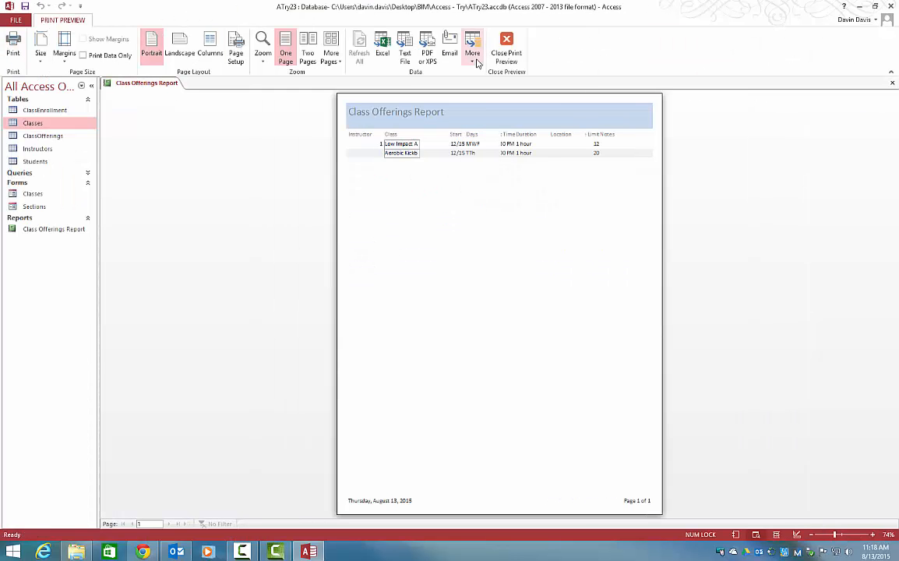
pyautogui.click(504, 57)
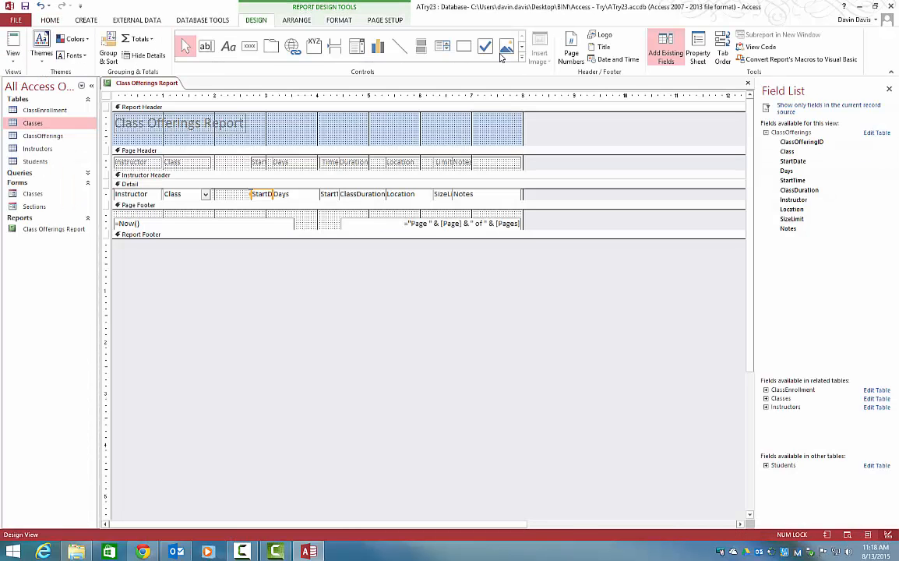
pyautogui.rightClick(162, 85)
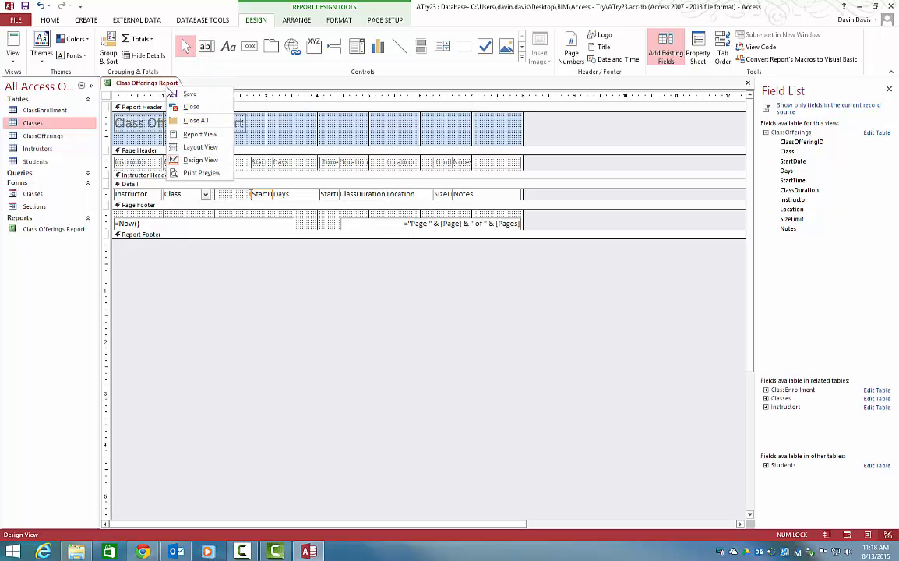
pyautogui.click(180, 135)
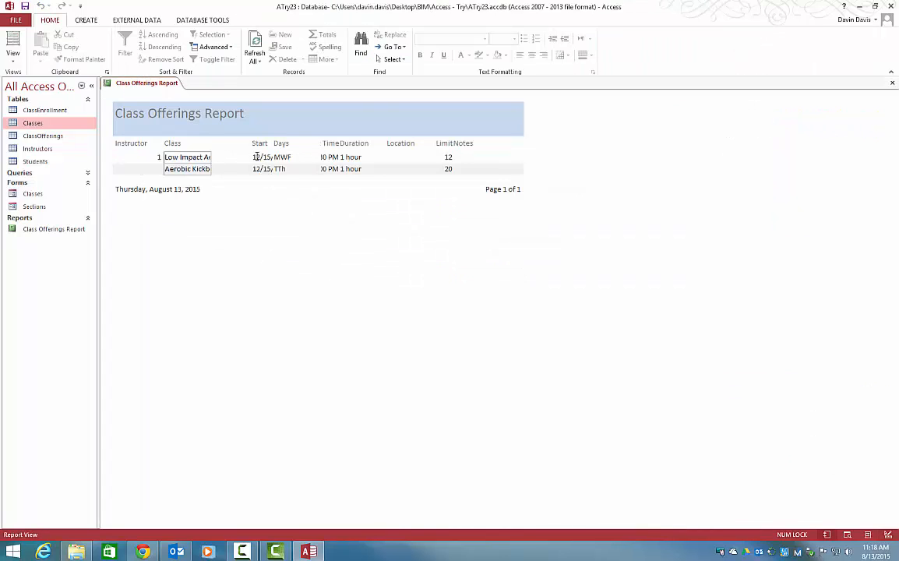
# In Layout View, widen the start date field toward the Class column so the full dates fit.
pyautogui.rightClick(149, 86)
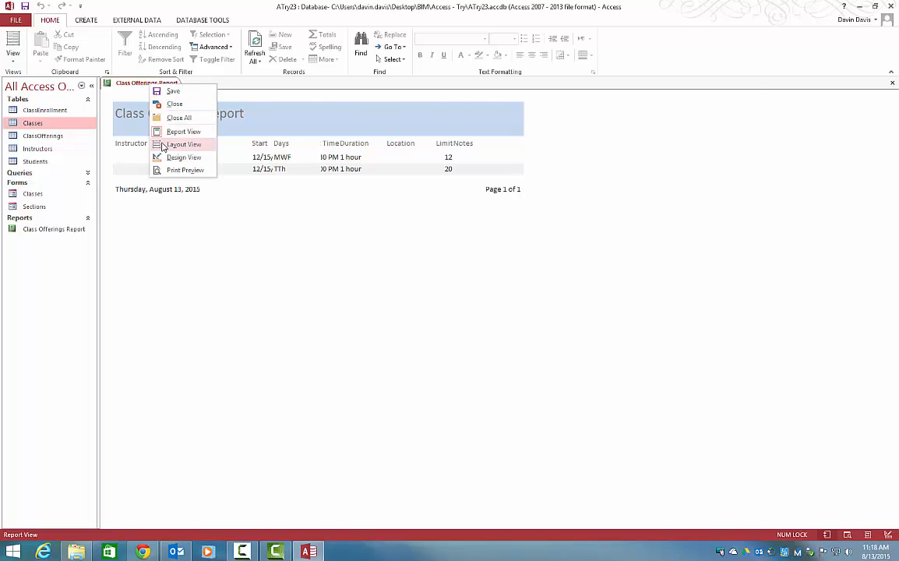
pyautogui.click(199, 147)
pyautogui.click(254, 157)
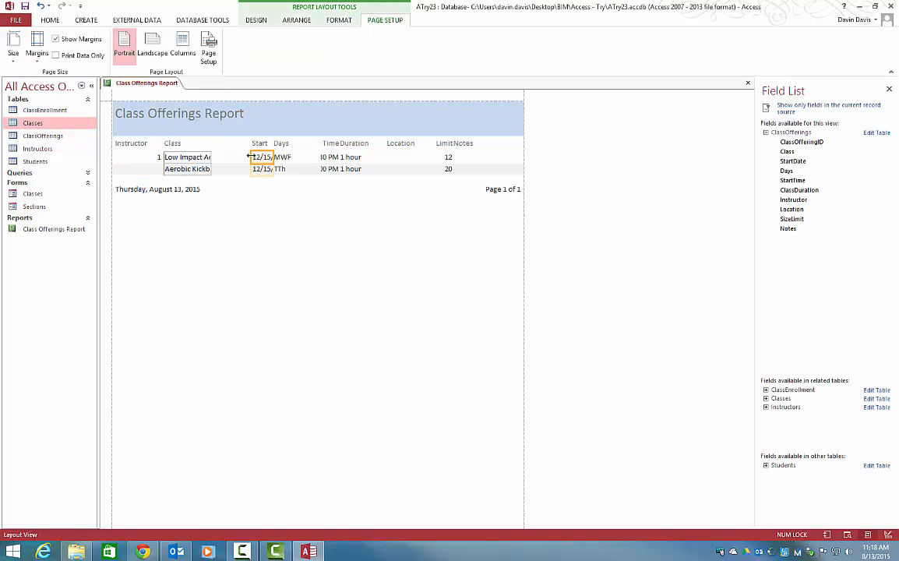
pyautogui.moveTo(250, 156); pyautogui.dragTo(212, 156)
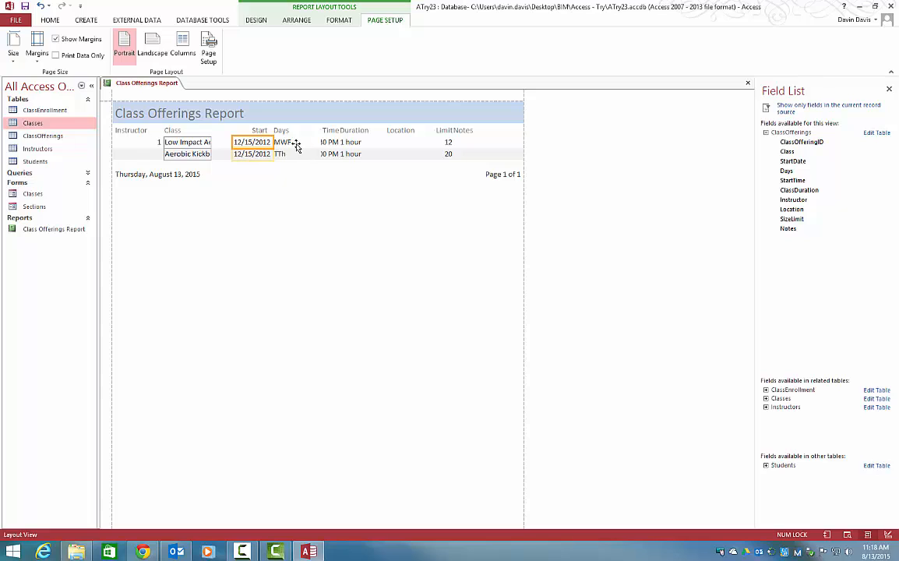
# Widen the start time field and its Start Time heading toward the Days column so their full text fits.
pyautogui.click(323, 144)
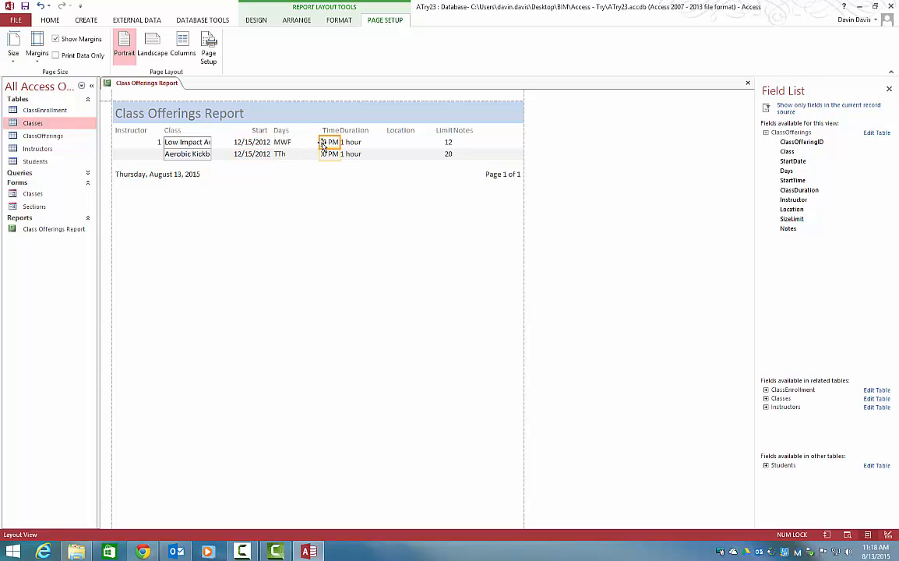
pyautogui.moveTo(317, 141); pyautogui.dragTo(296, 133)
pyautogui.click(319, 131)
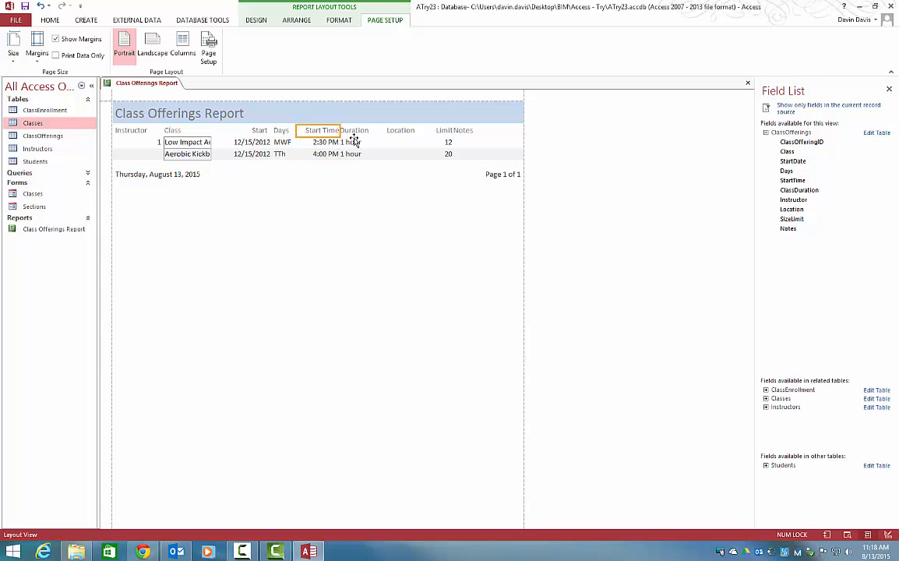